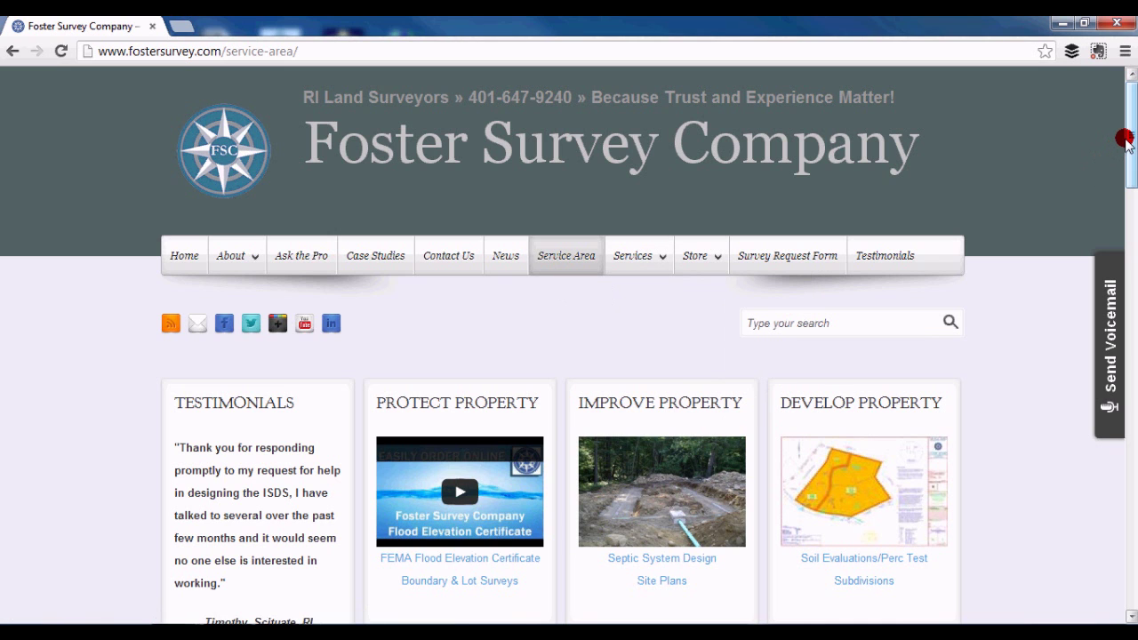
Step: Scroll to the Providence County town links and open Burrillville's real estate data page
drag(1129, 138, 1134, 287)
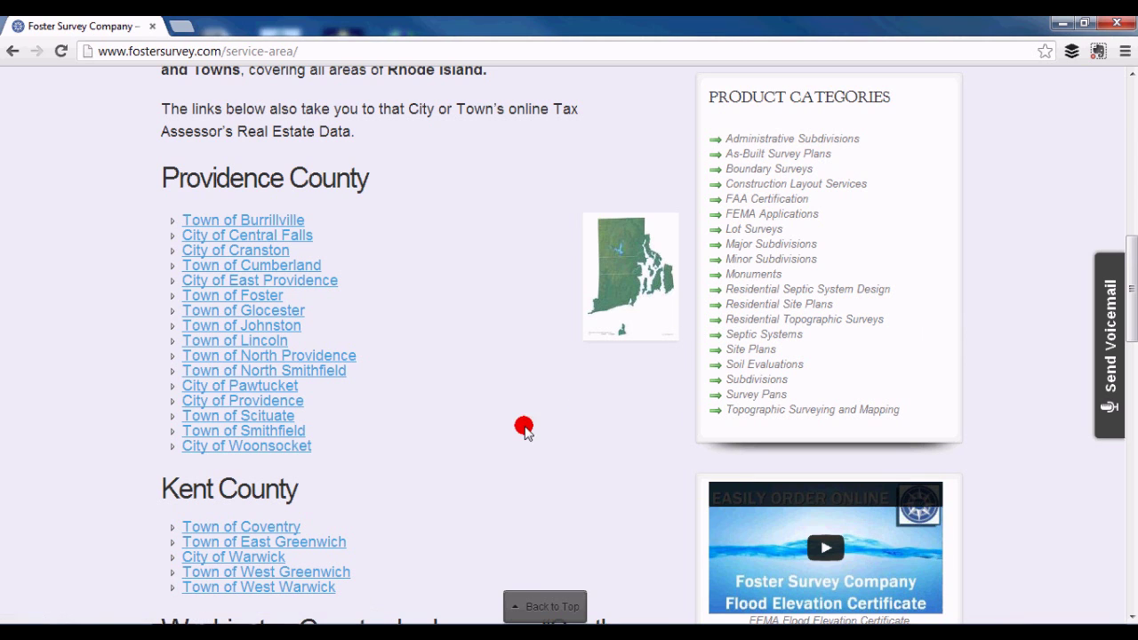
click(275, 222)
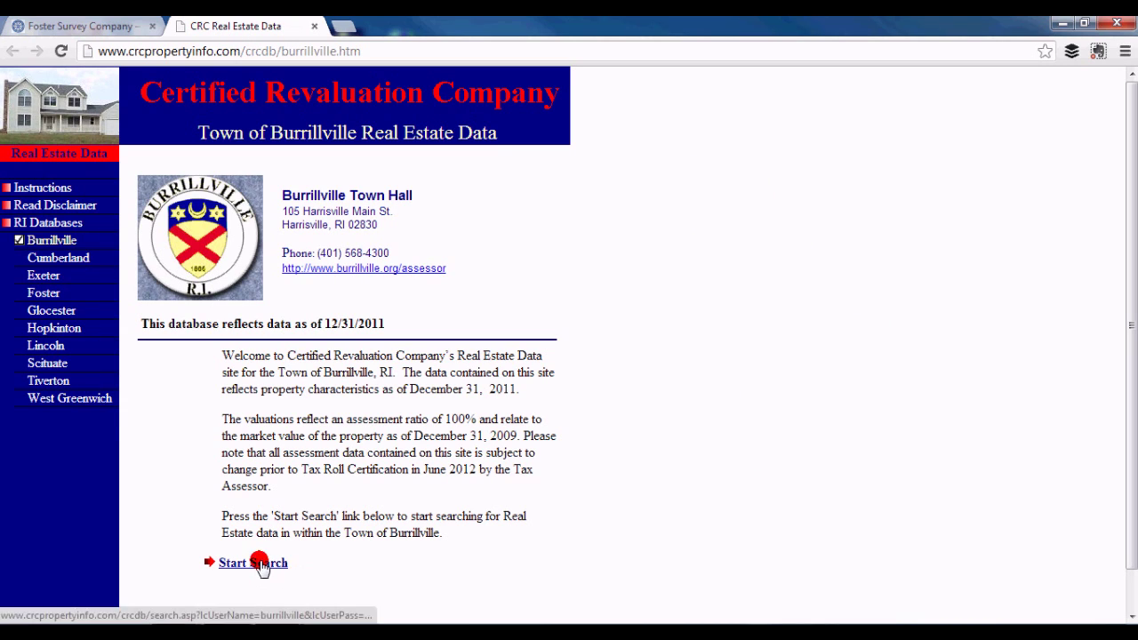
Step: Search Burrillville real estate by Parcel ID 7, then open the record for parcel 007/003
click(257, 563)
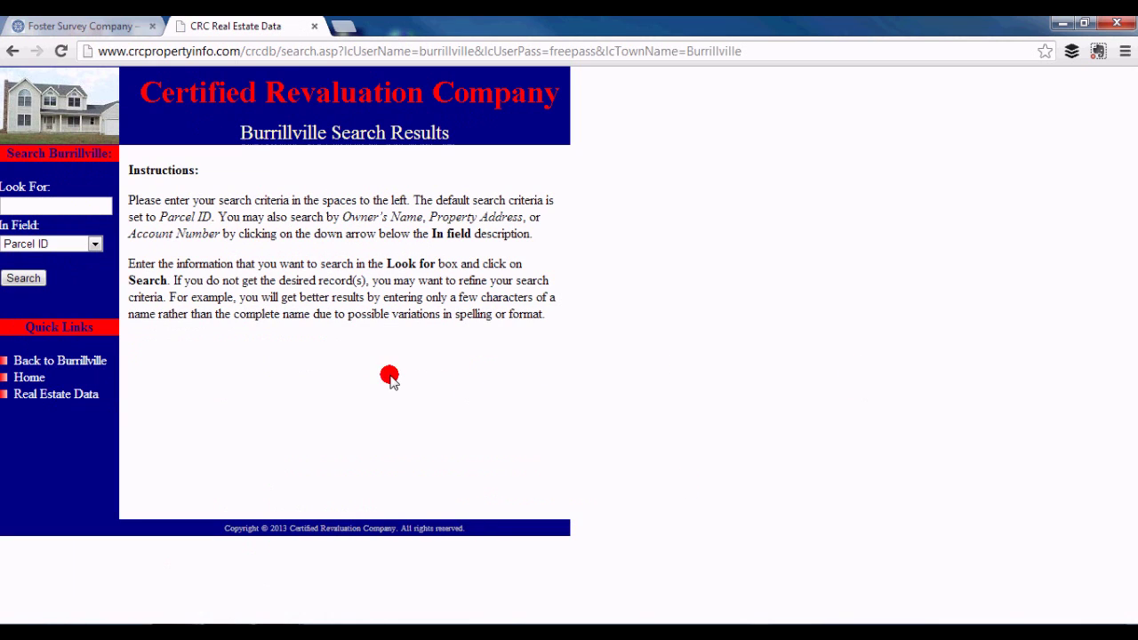
click(95, 244)
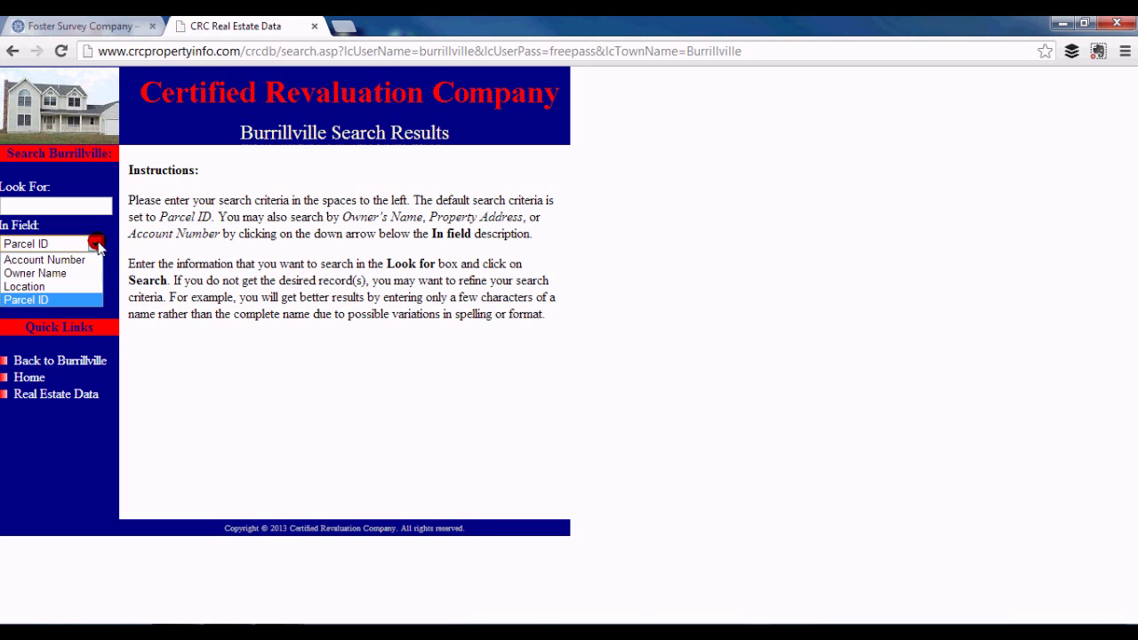
click(77, 207)
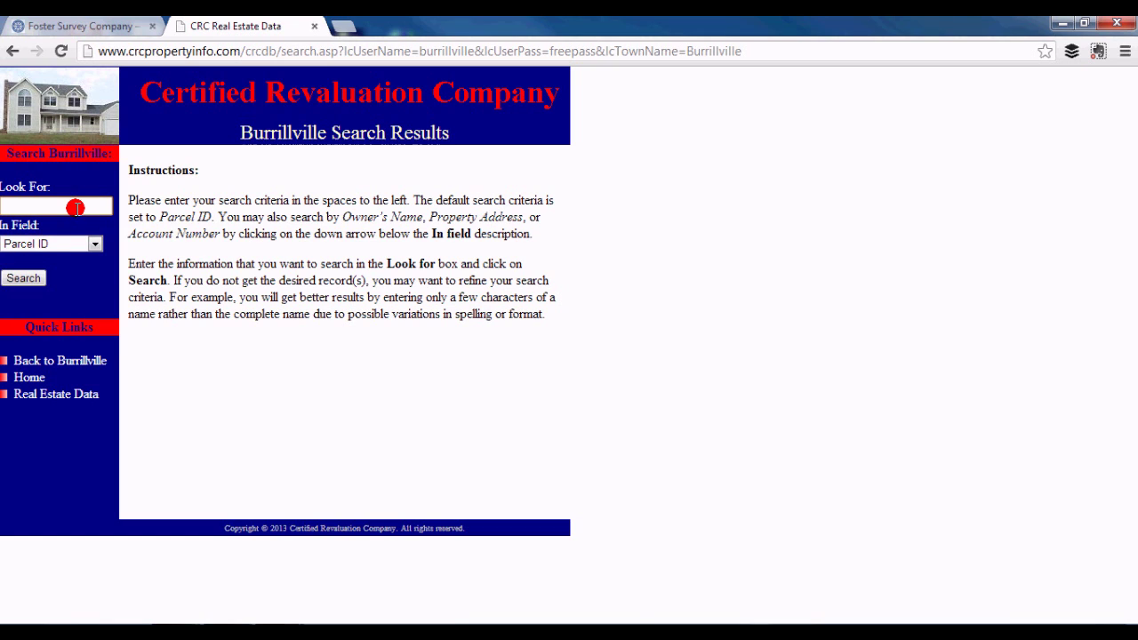
text(7)
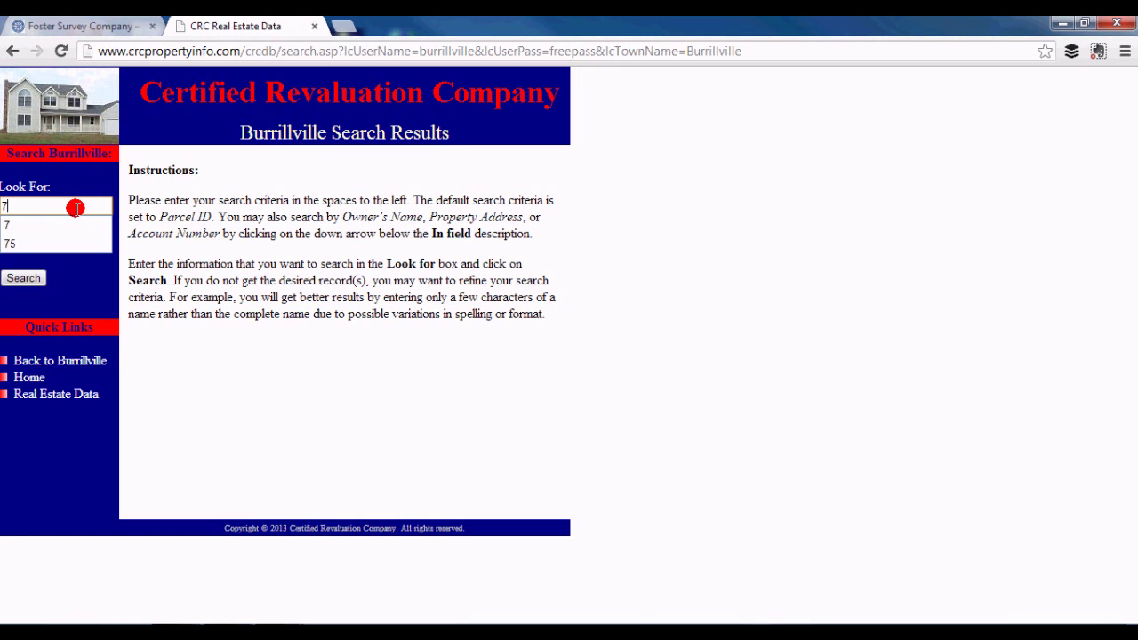
key(Return)
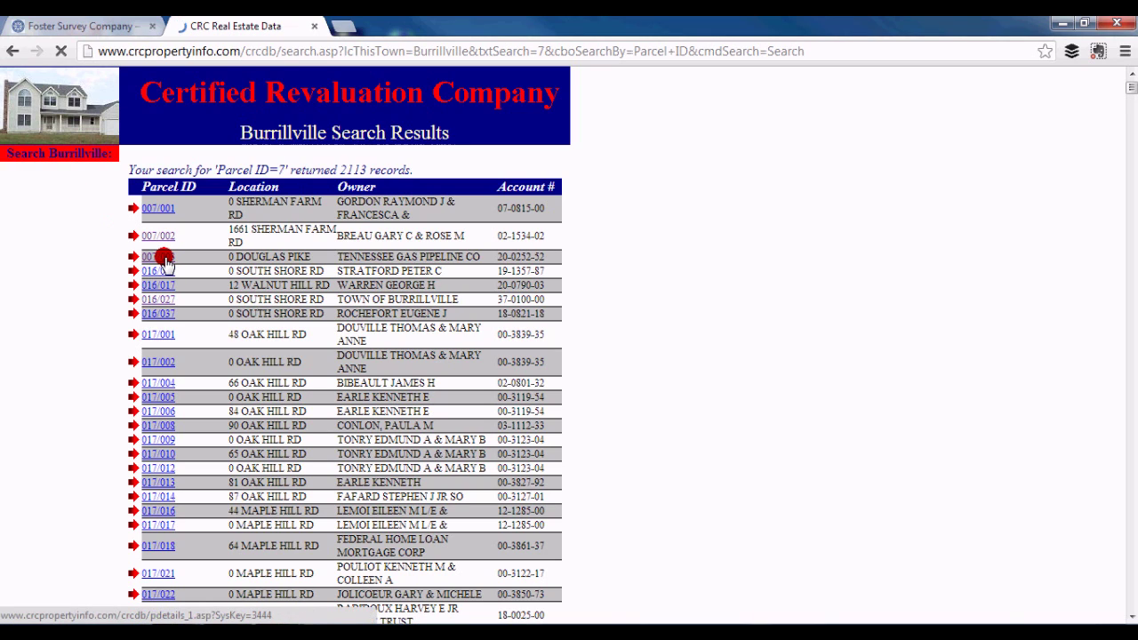
click(164, 258)
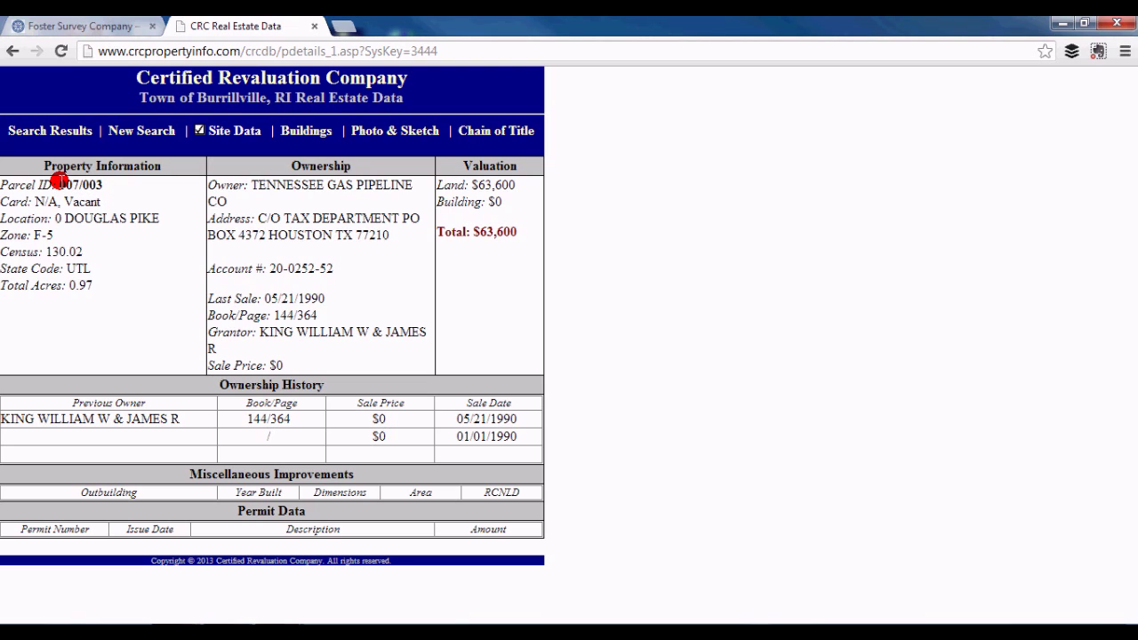
Step: Copy the Parcel ID 007/003 and return to the search results list
drag(61, 185, 102, 185)
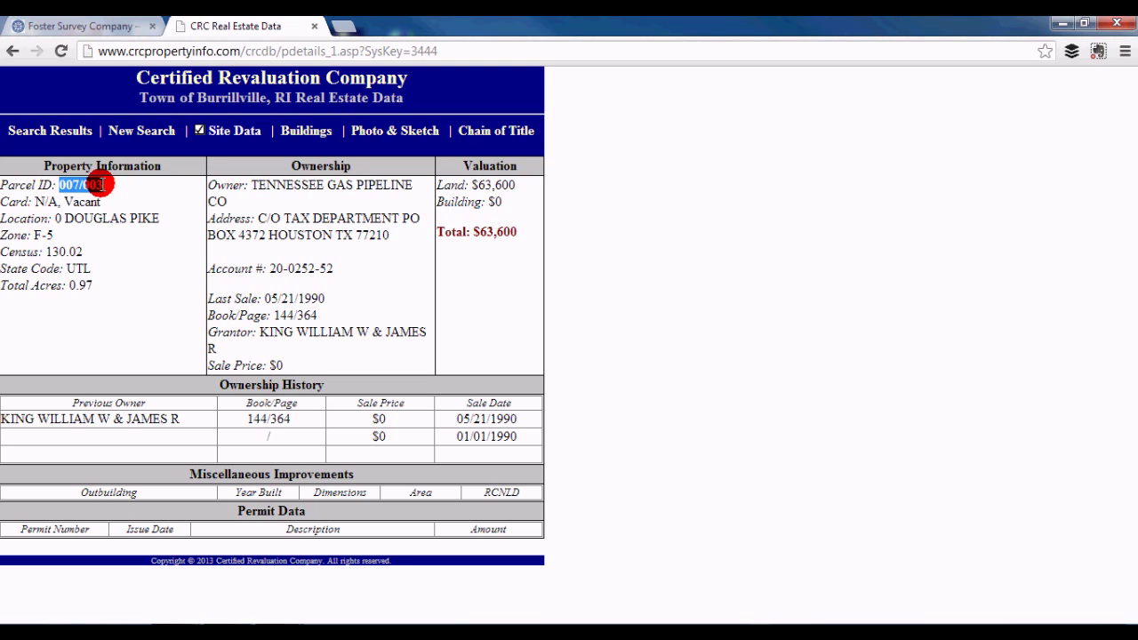
right_click(103, 191)
click(115, 199)
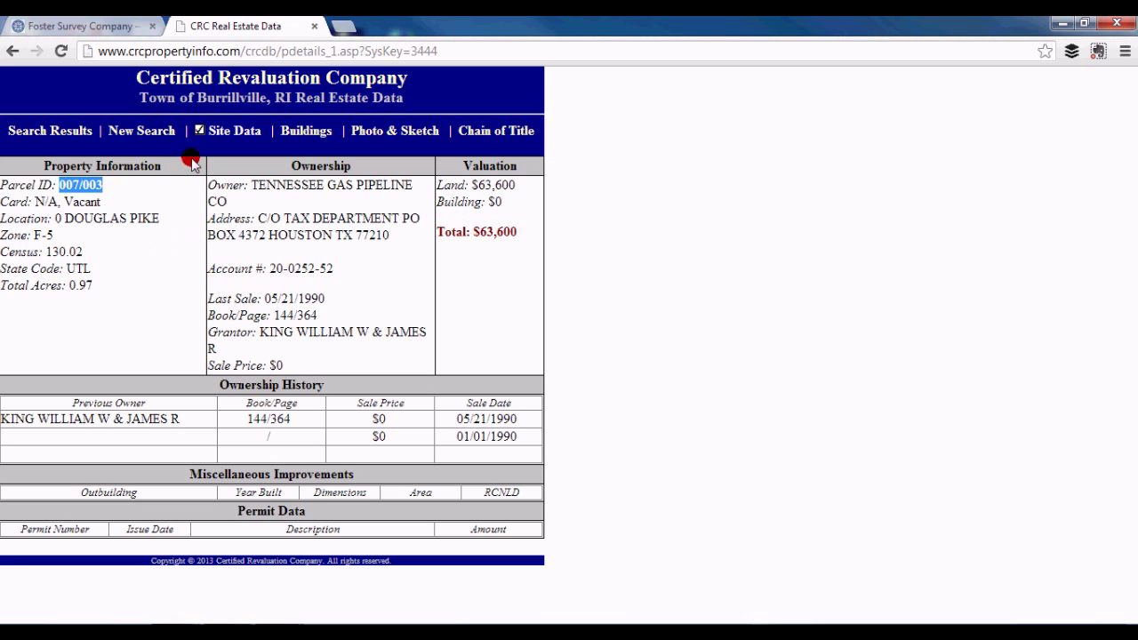
click(15, 52)
Step: Search Burrillville directly for parcel 007/003
click(15, 52)
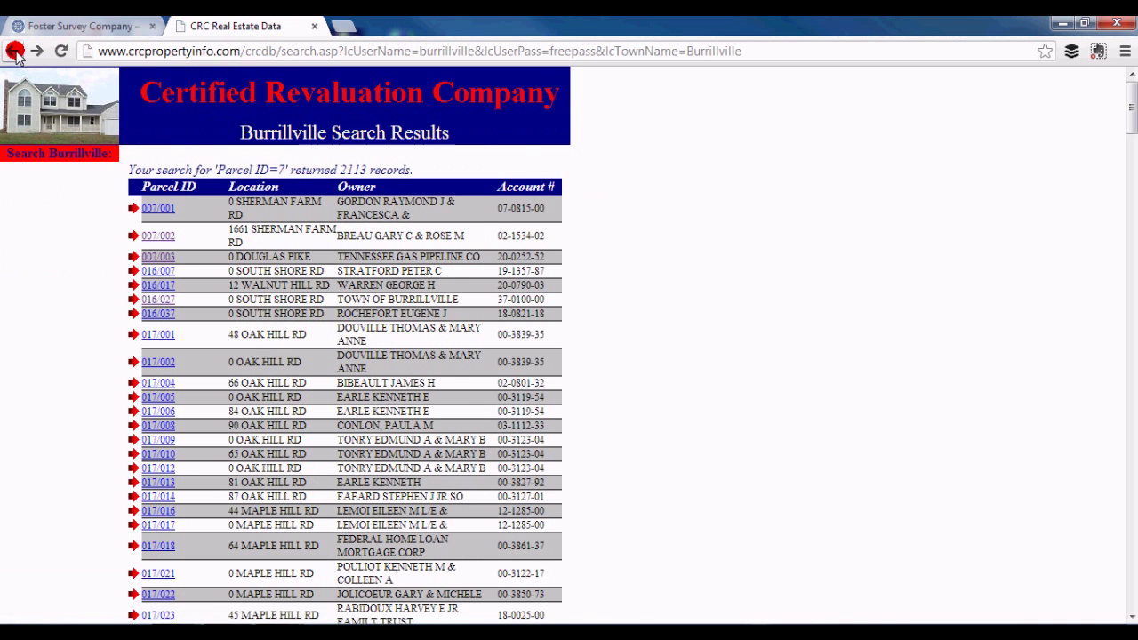
drag(24, 217, 4, 207)
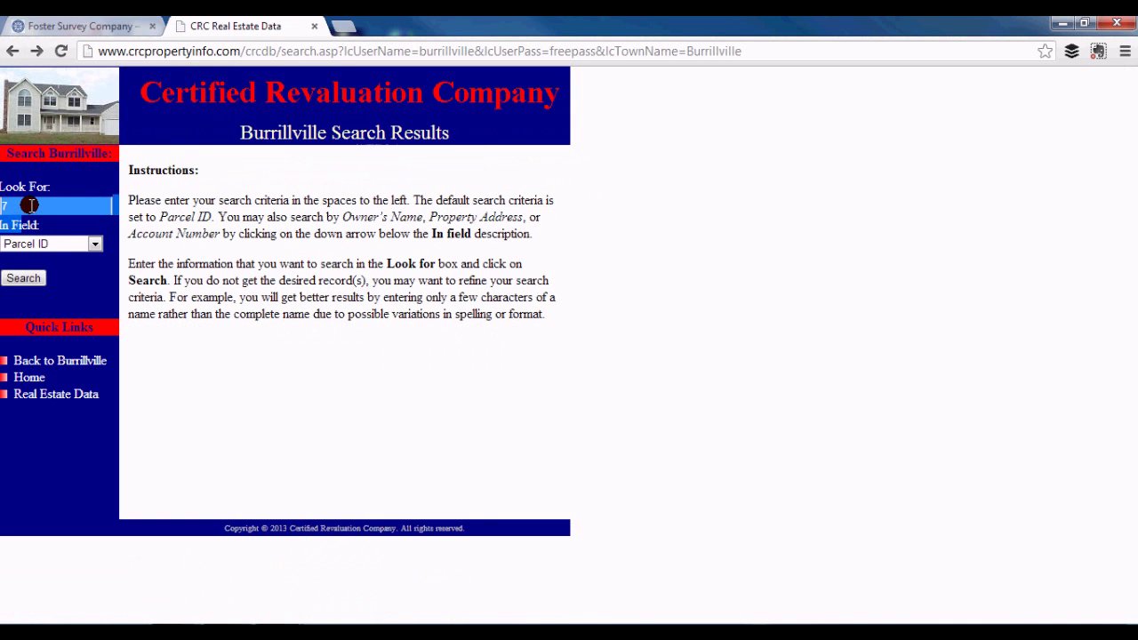
double_click(14, 205)
text(007/003)
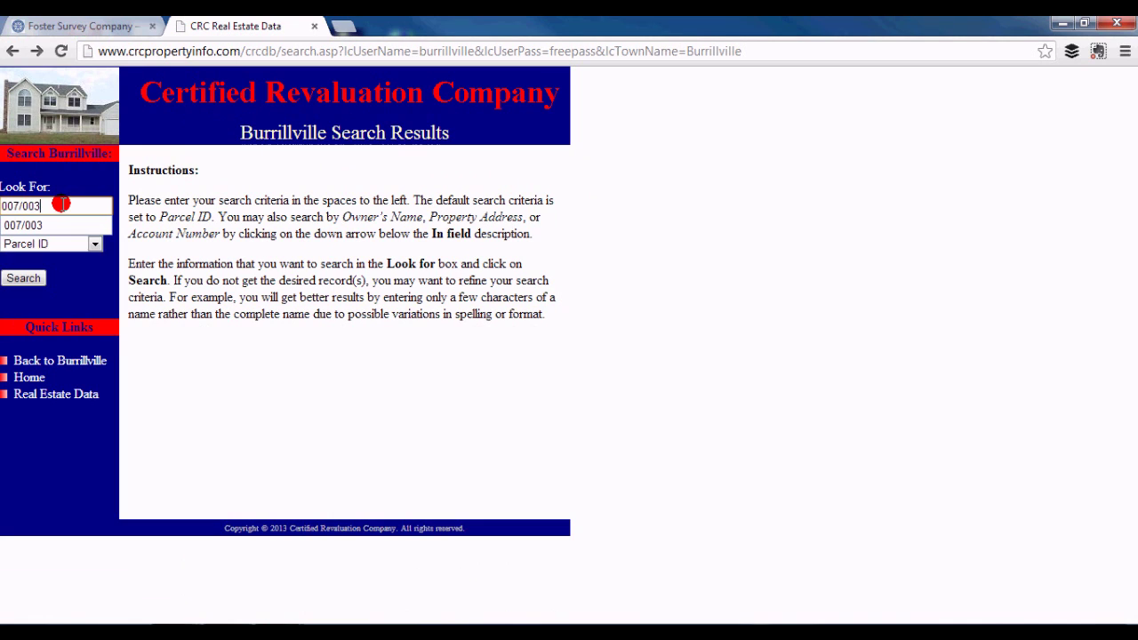
click(23, 279)
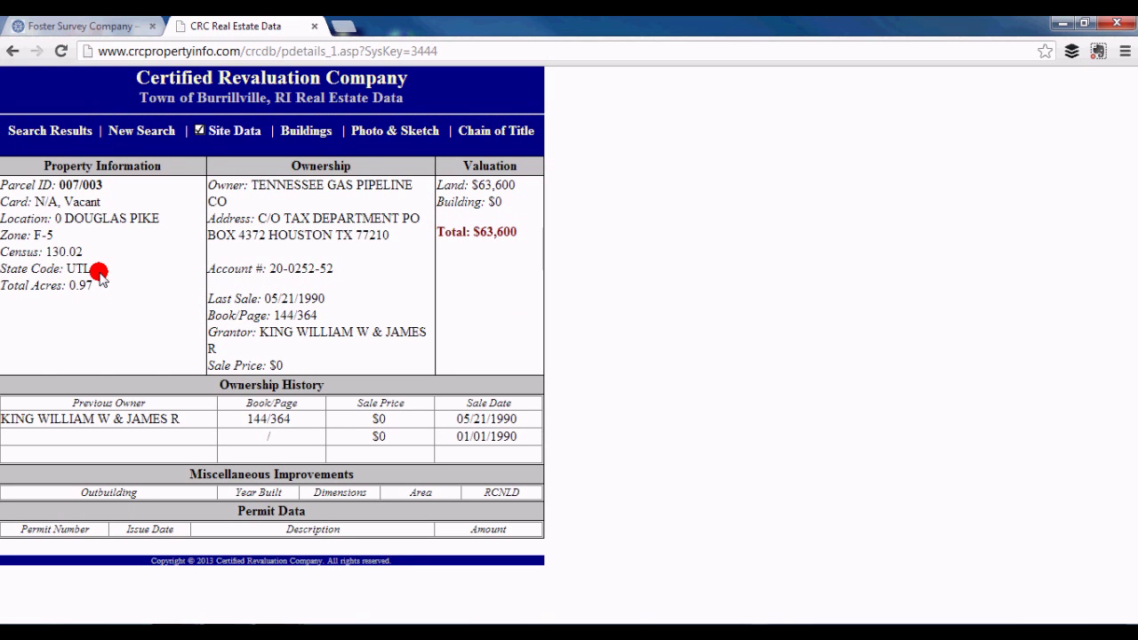
Step: Change the Parcel ID search to 007/002 and run it
click(12, 51)
click(58, 202)
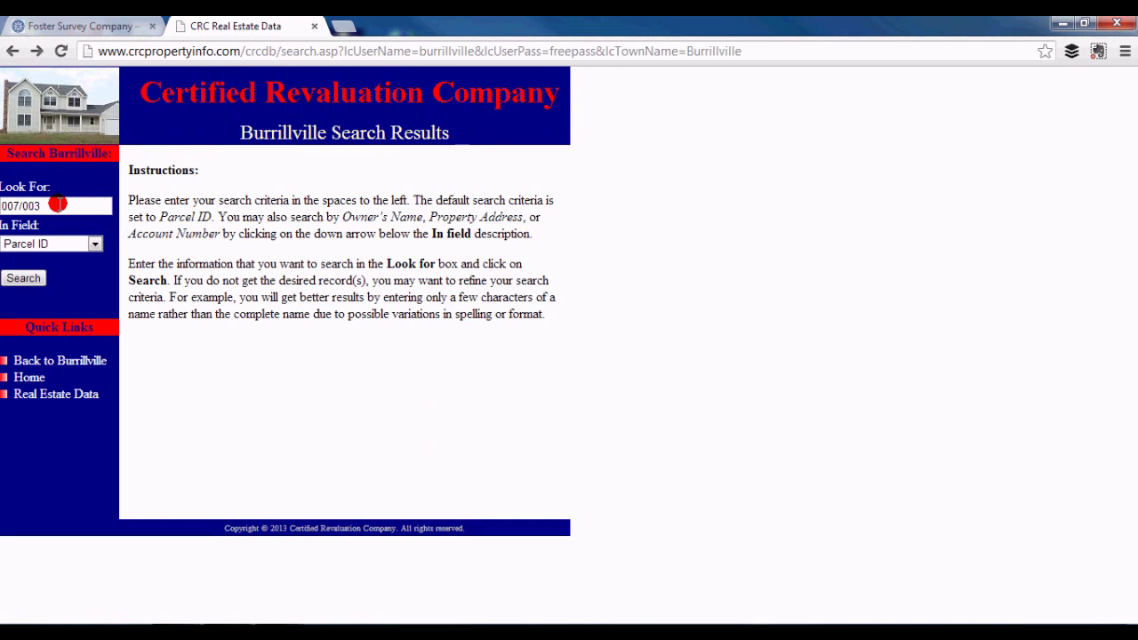
key(BackSpace)
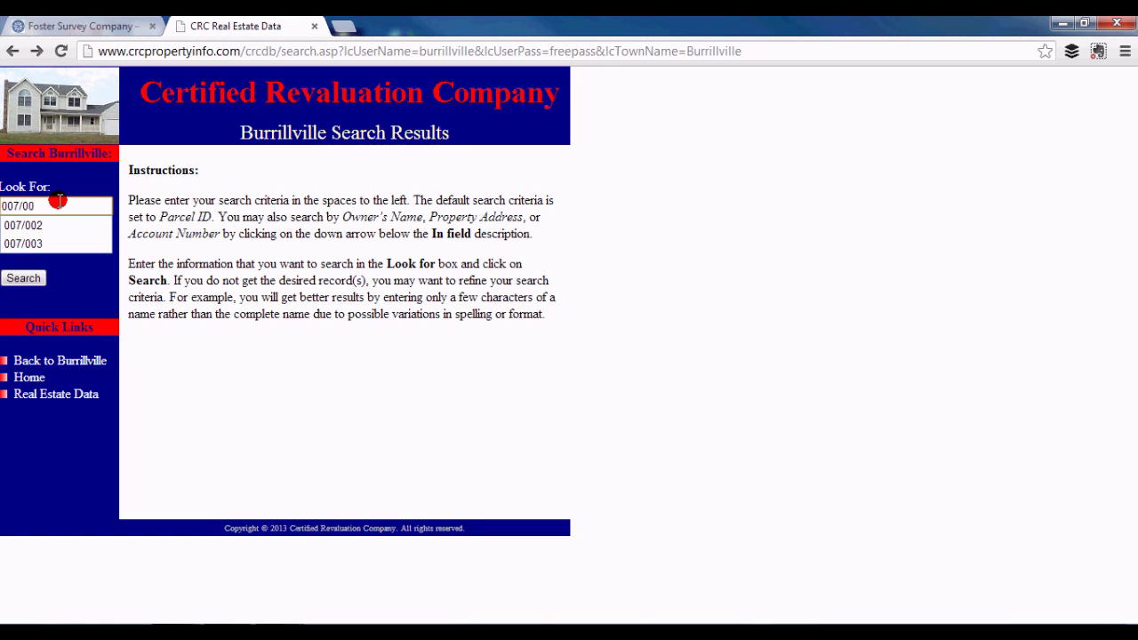
click(13, 225)
click(36, 278)
click(40, 279)
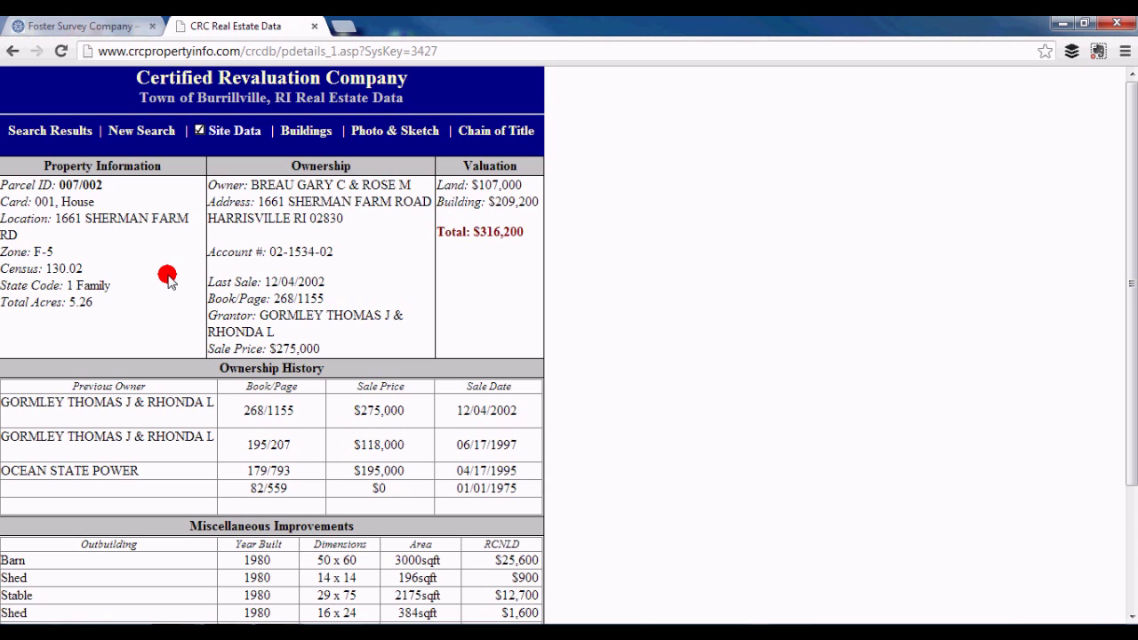
Step: Close the CRC tab and enter the City of East Providence online database
click(314, 26)
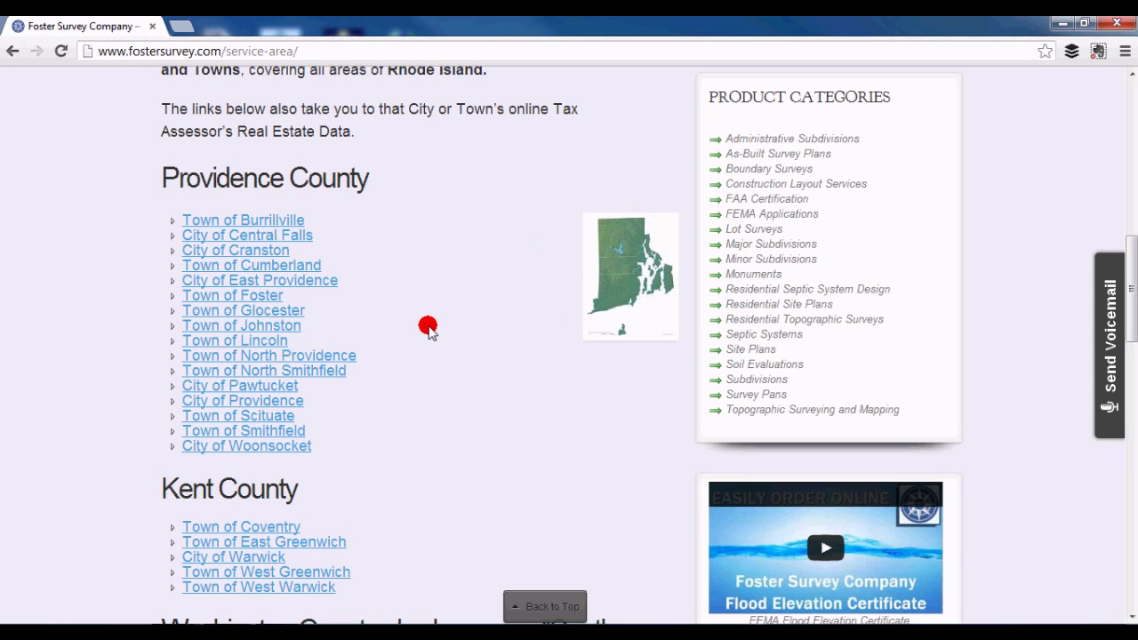
click(331, 283)
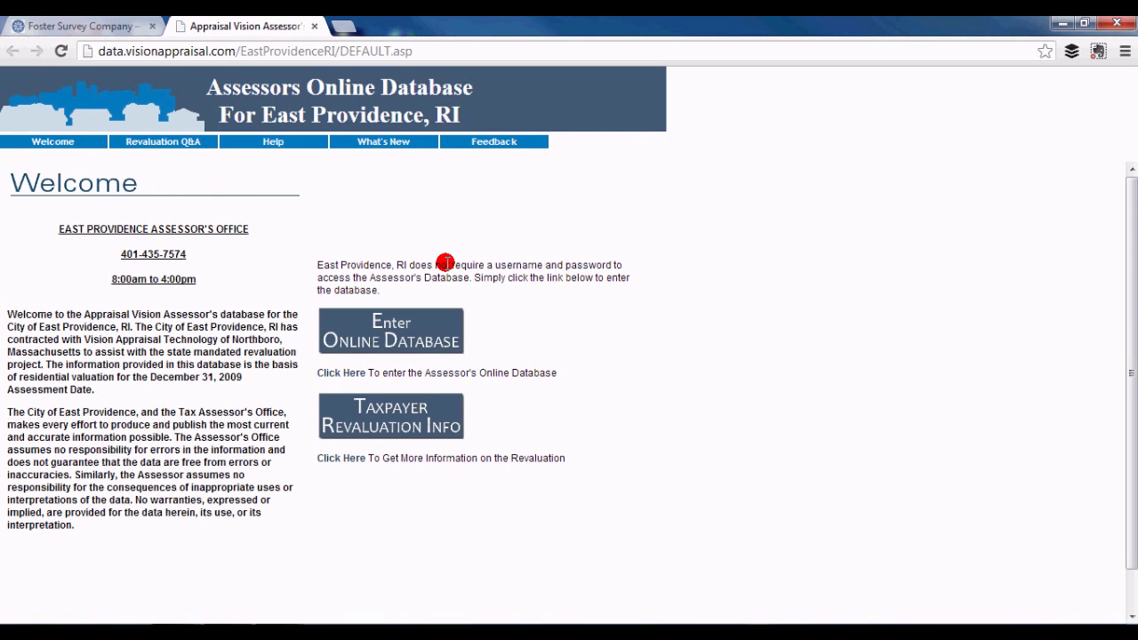
click(416, 323)
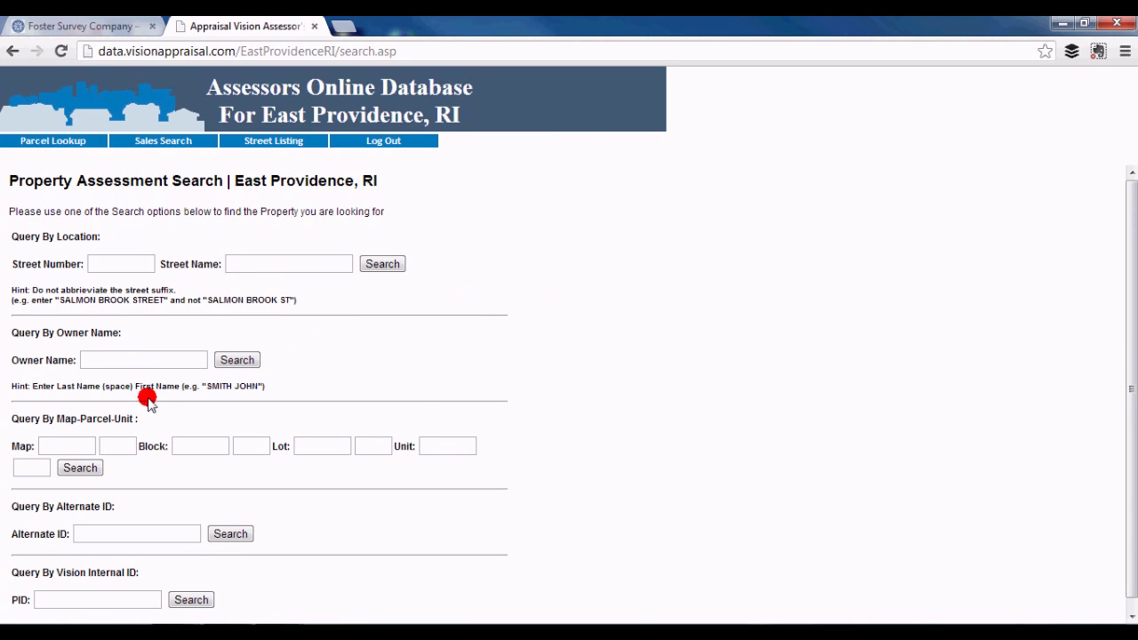
click(197, 358)
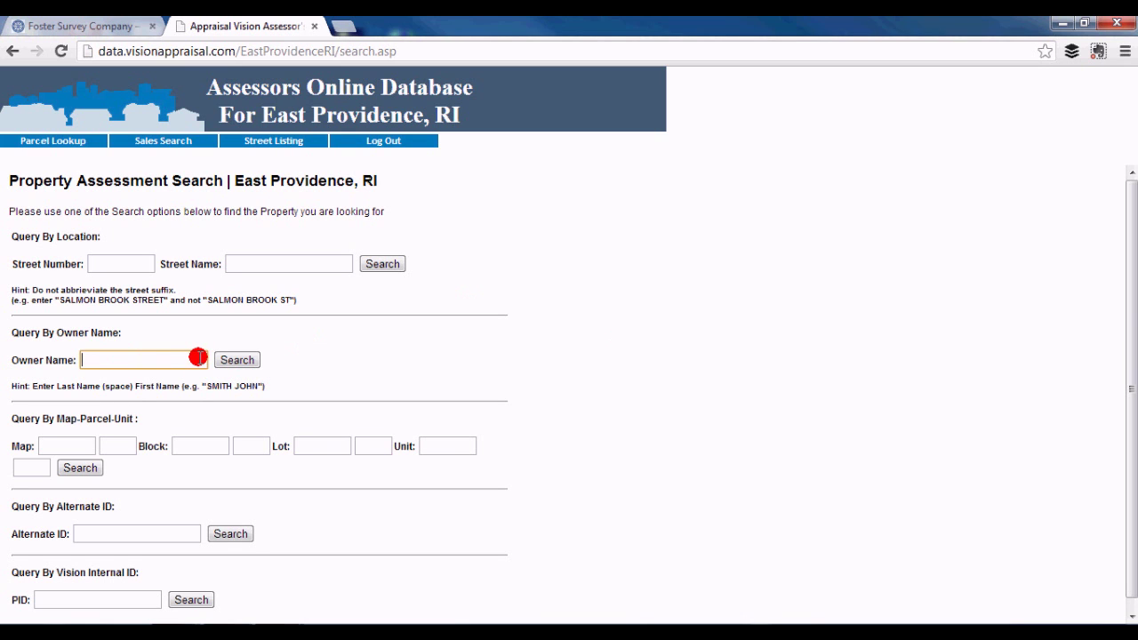
text(RI)
click(239, 359)
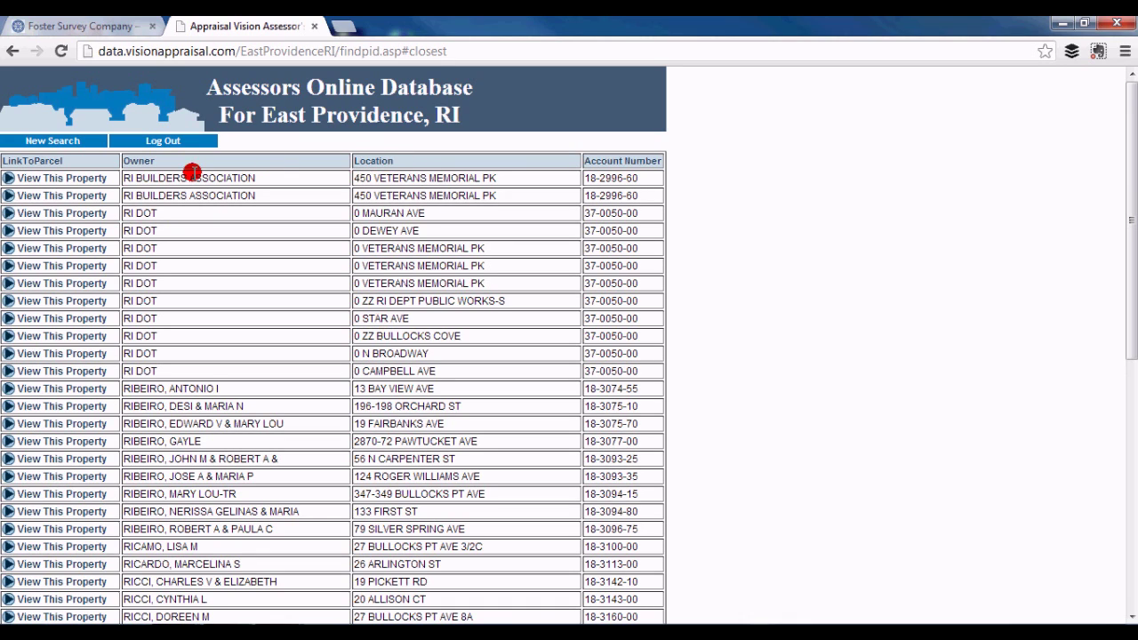
click(53, 213)
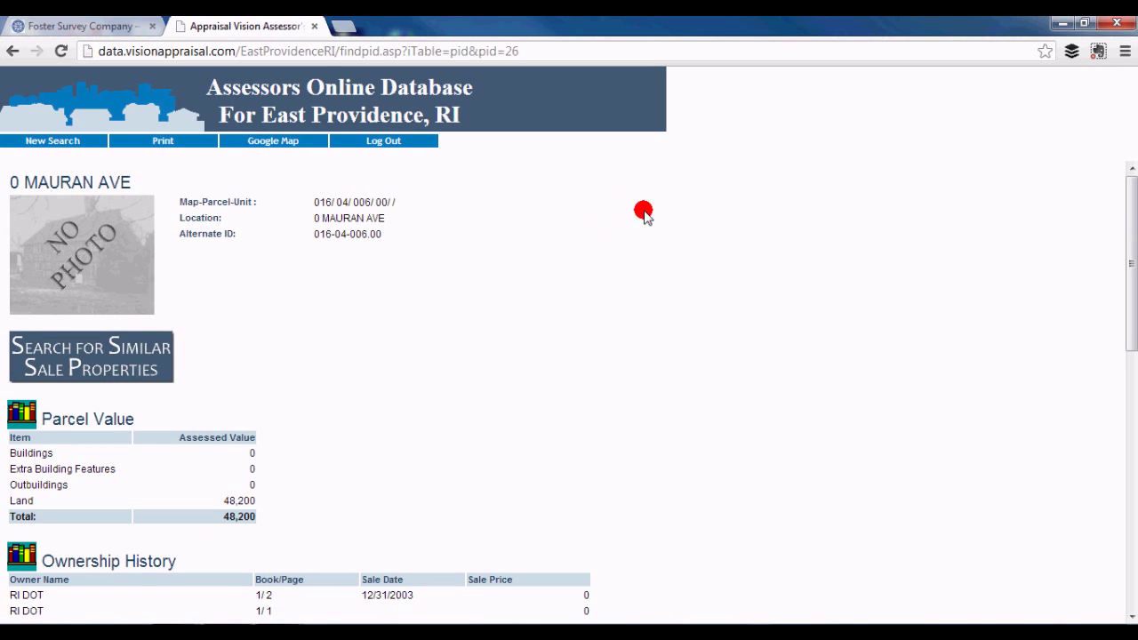
mouse_move(1131, 219)
mouse_down()
mouse_move(1135, 479)
mouse_move(1135, 220)
mouse_up()
click(1053, 105)
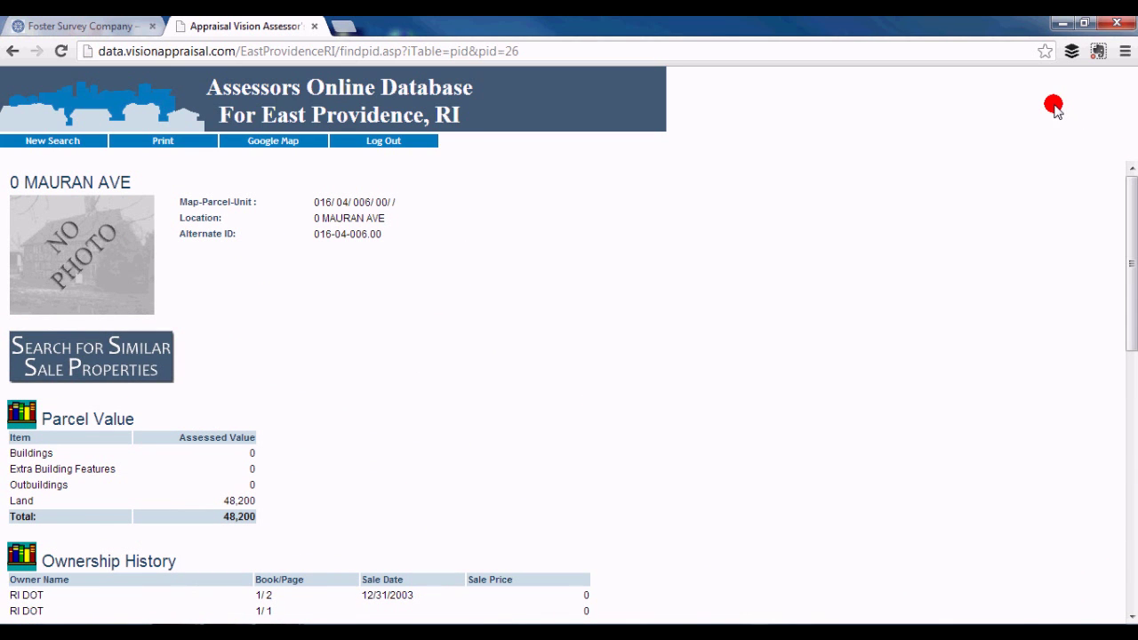
Step: Return to the search form, review its street and map-parcel fields, then close the East Providence database
click(12, 49)
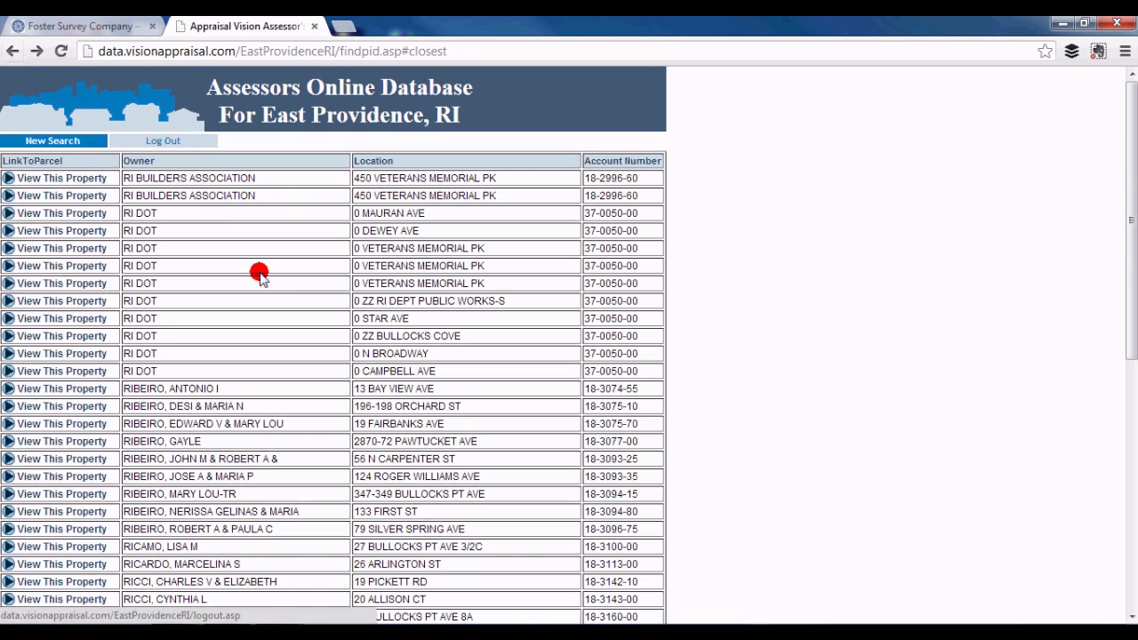
click(9, 50)
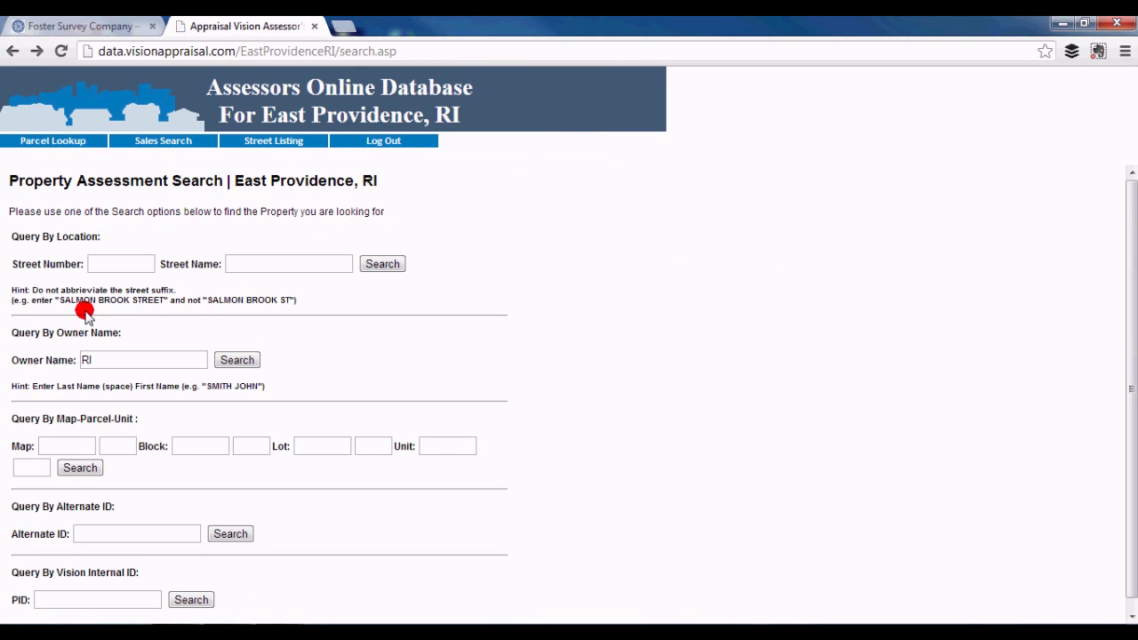
click(104, 263)
click(265, 263)
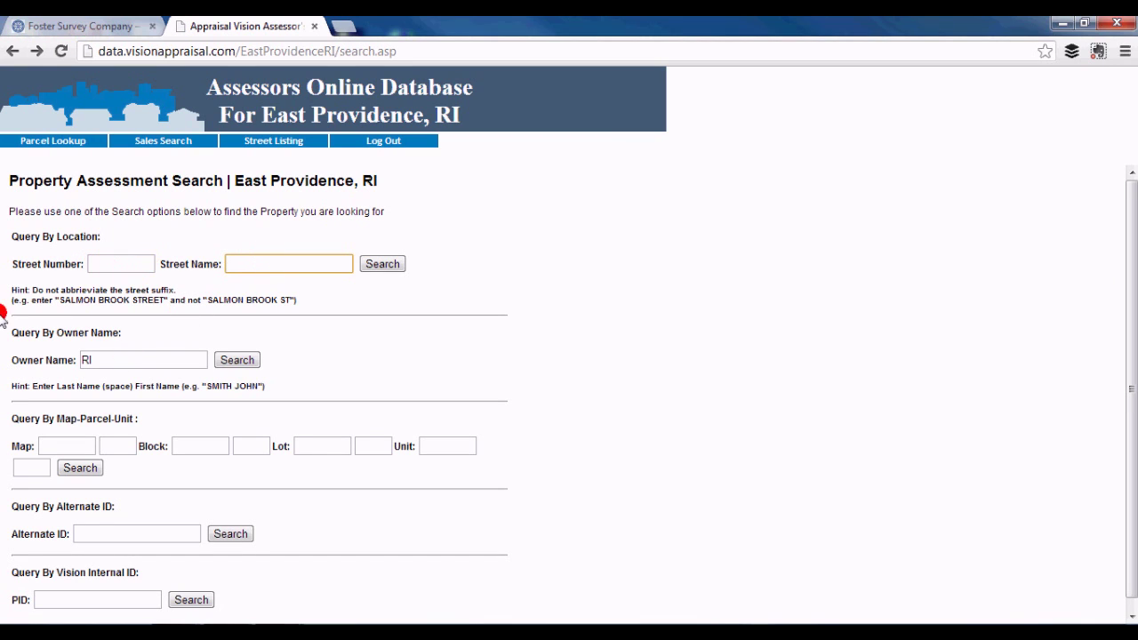
click(67, 445)
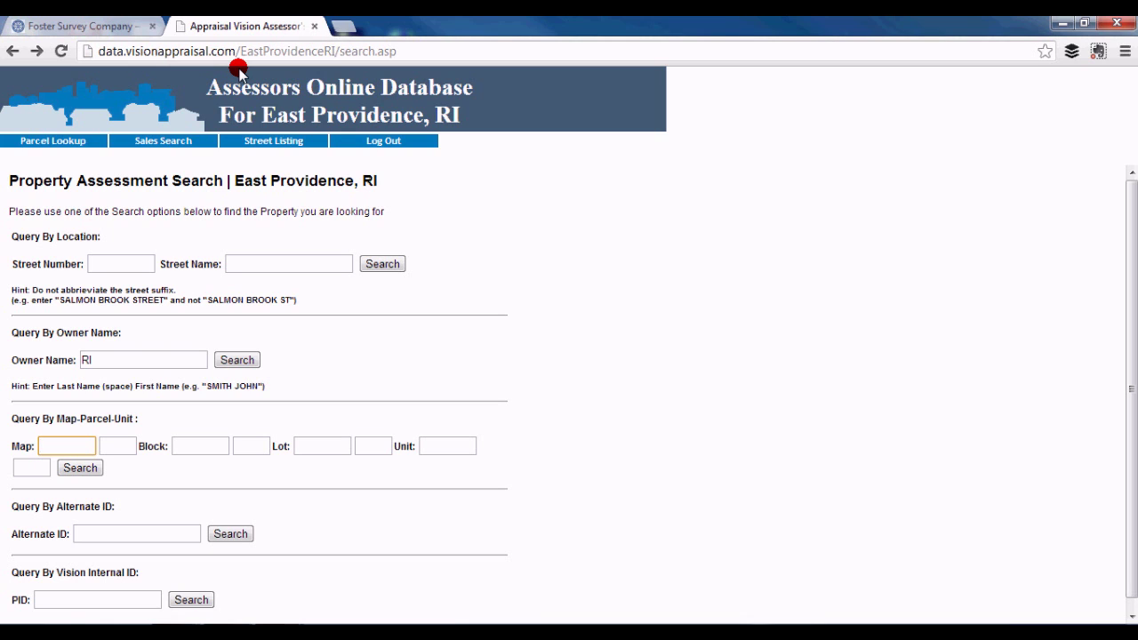
click(317, 26)
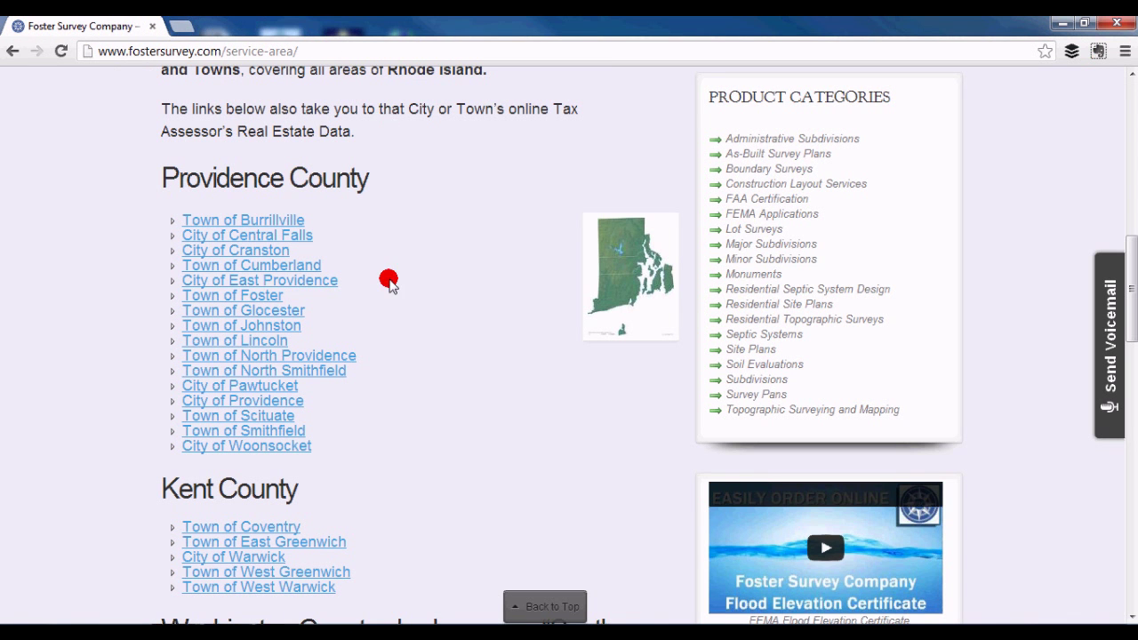
click(321, 432)
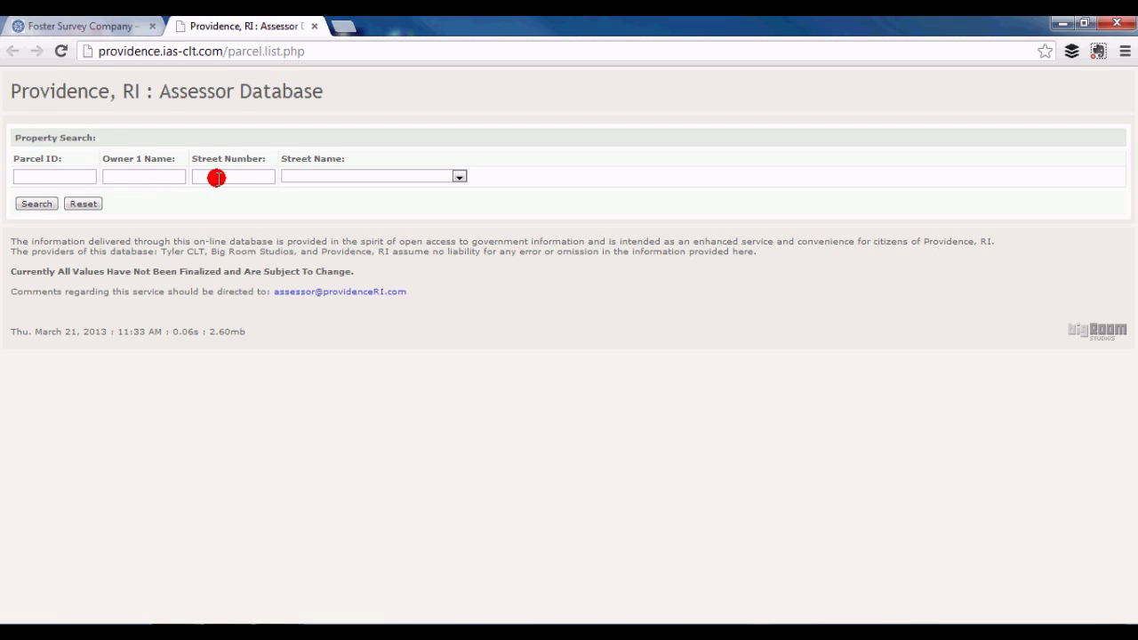
click(458, 176)
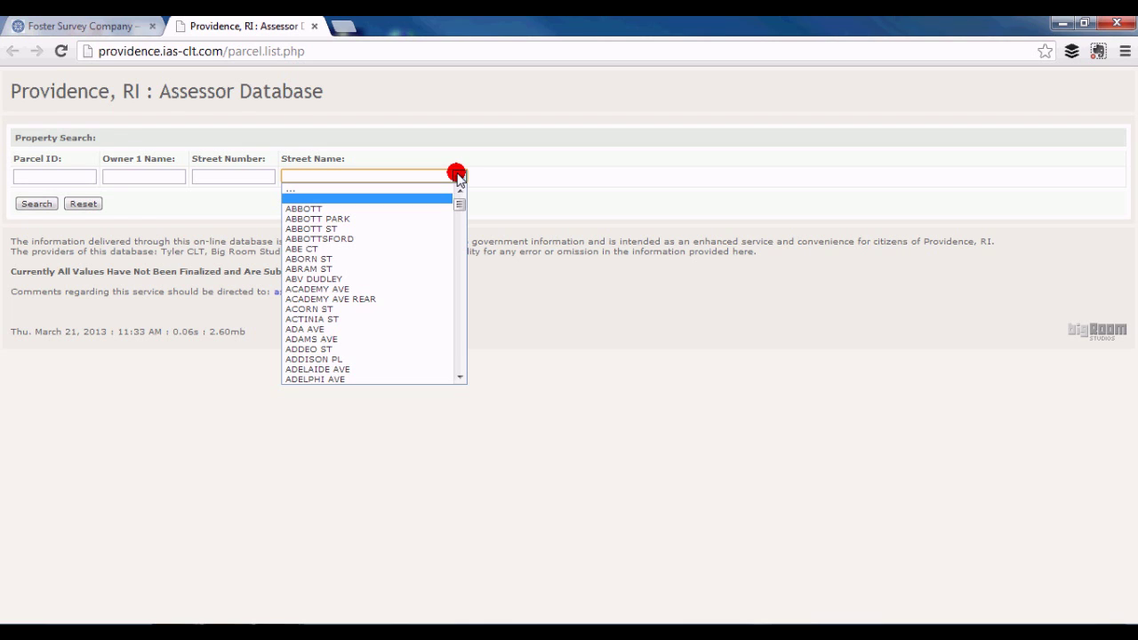
click(346, 219)
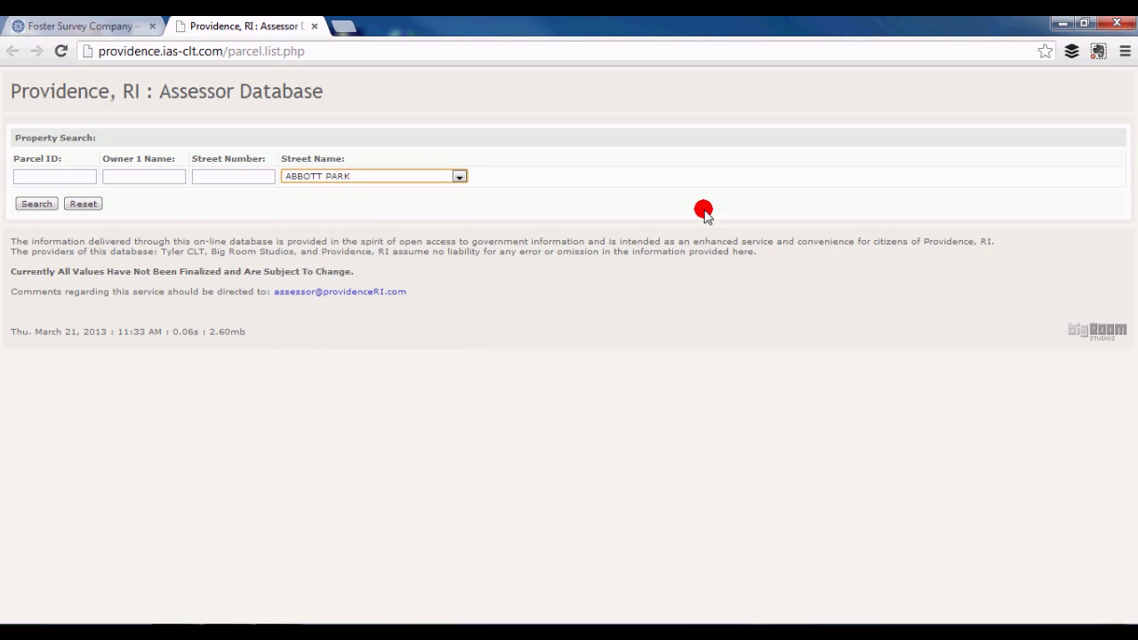
click(39, 204)
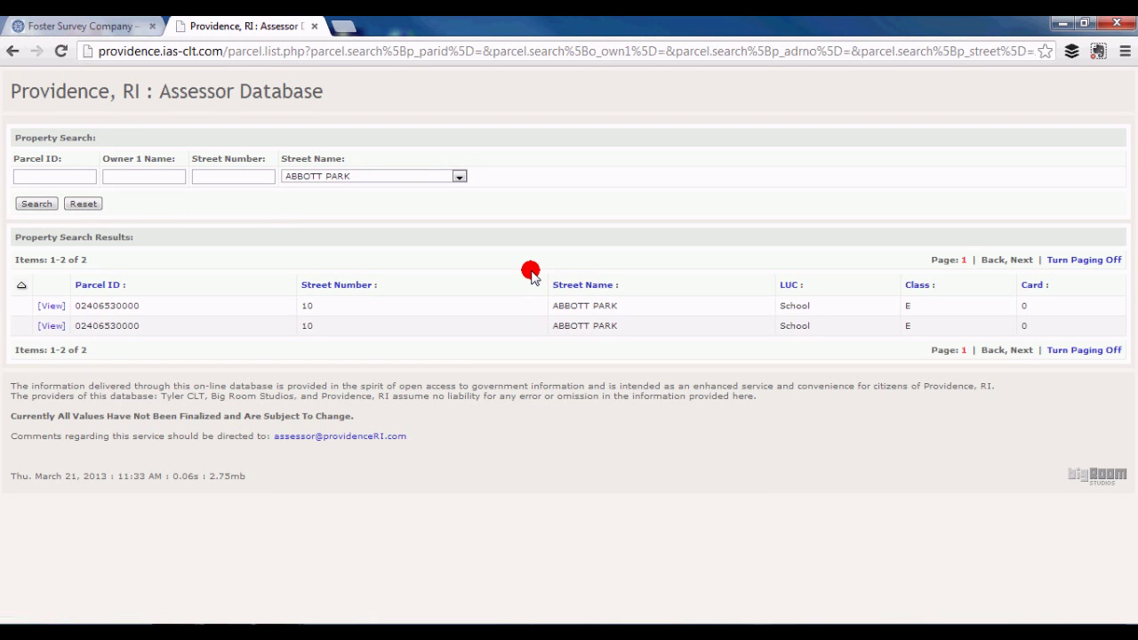
click(52, 306)
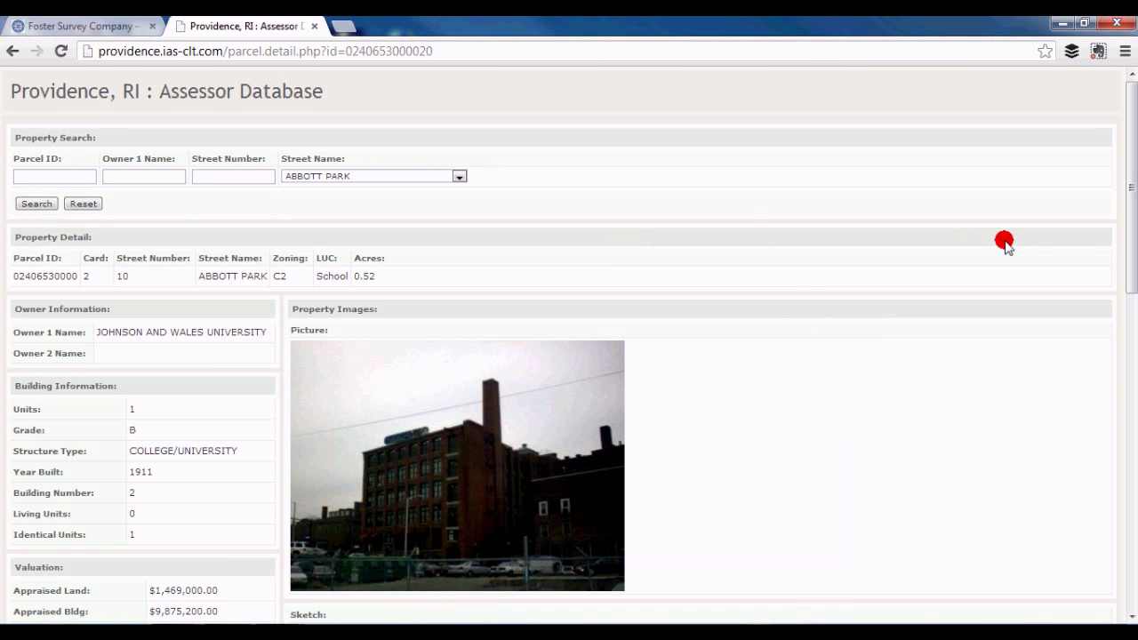
mouse_move(1133, 200)
mouse_down()
mouse_move(1132, 518)
mouse_move(1122, 187)
mouse_up()
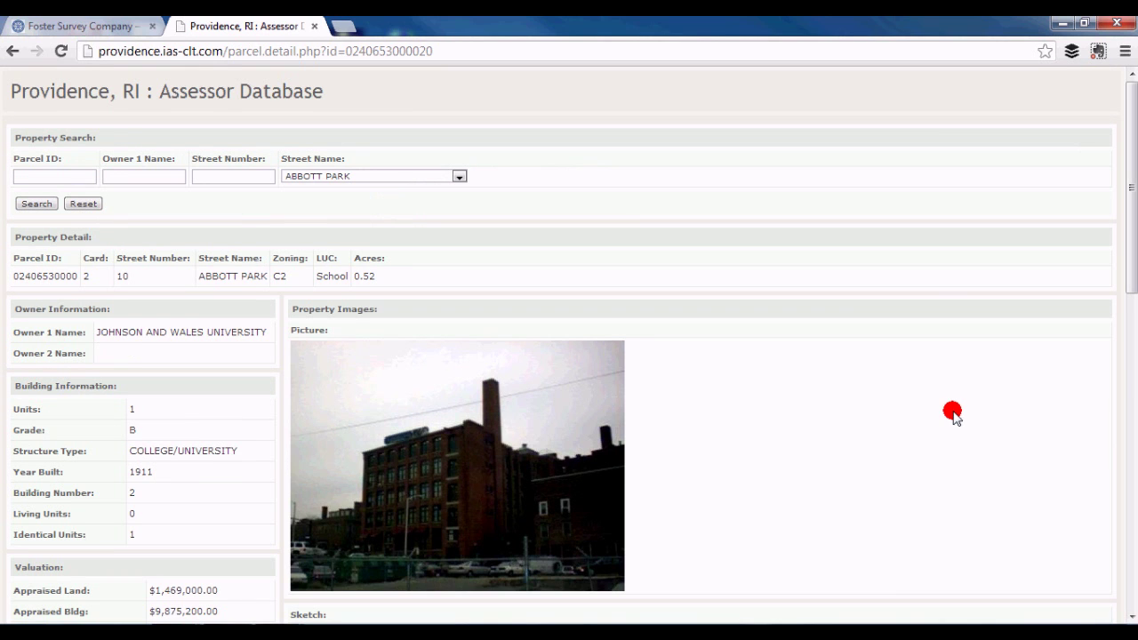
Step: Close the Providence record and open the Town of North Providence assessor link
click(313, 27)
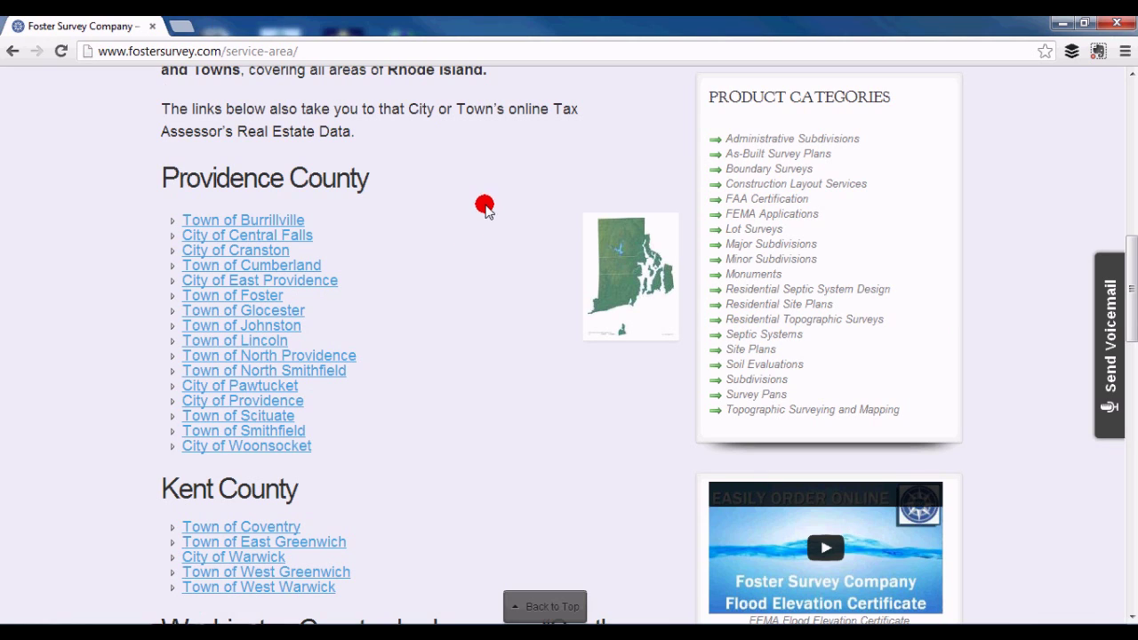
click(323, 356)
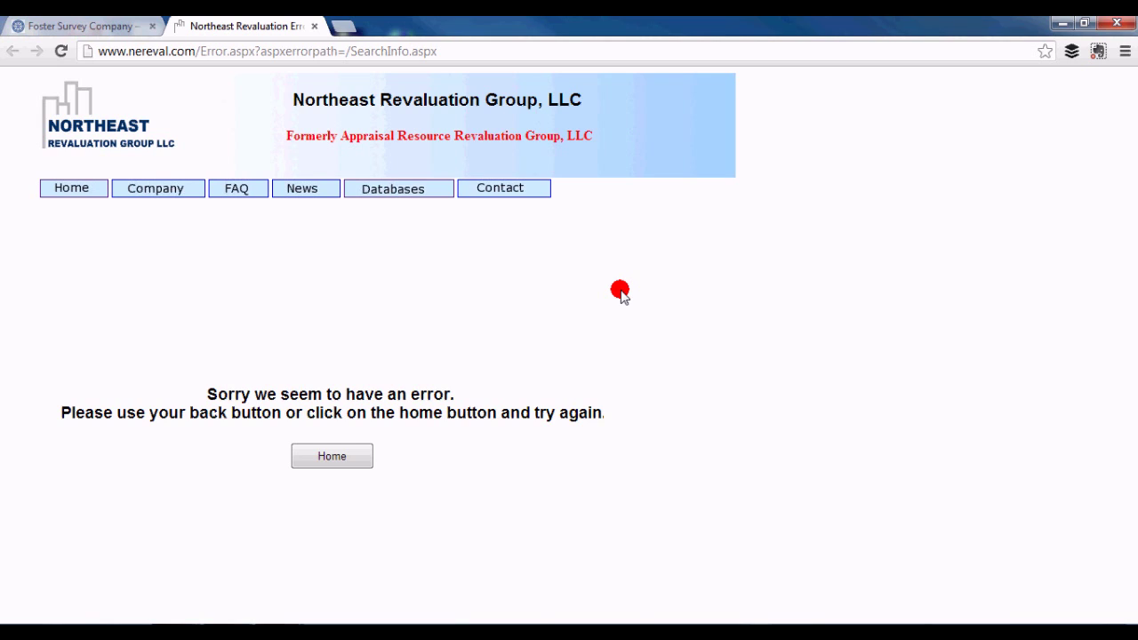
Step: Go from the error page through the Rhode Island databases into North Providence's property database
click(328, 456)
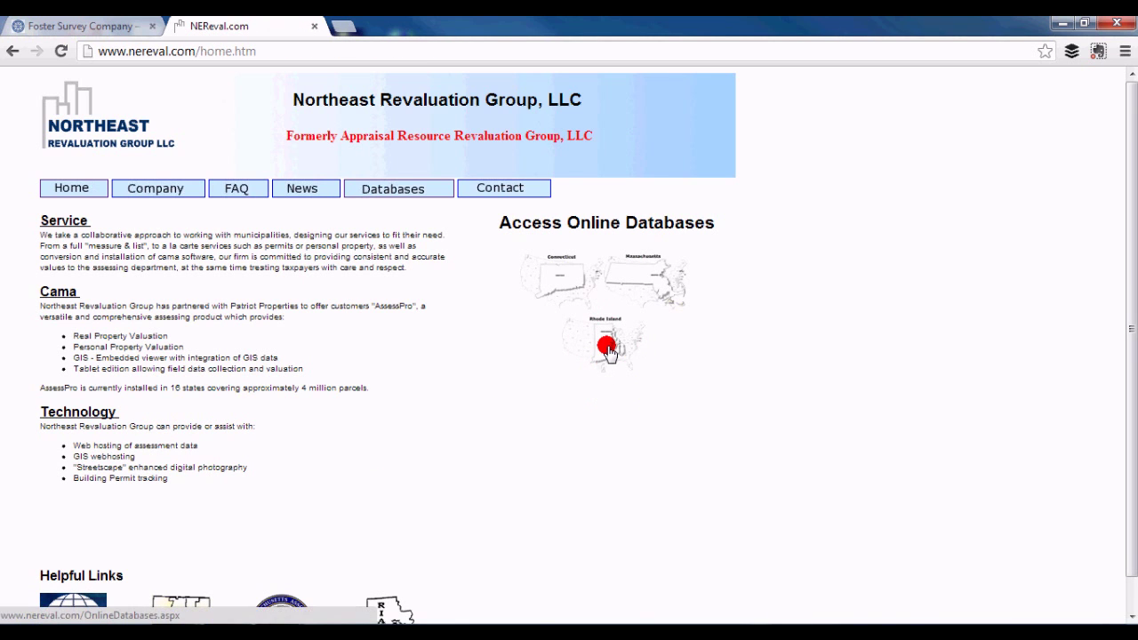
click(606, 348)
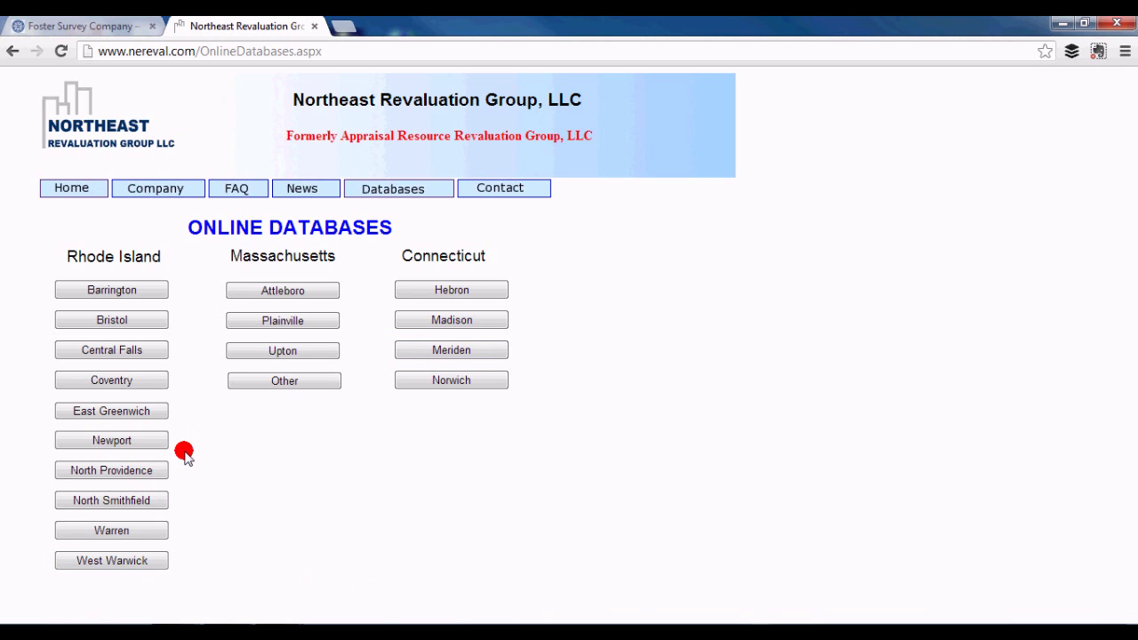
click(162, 471)
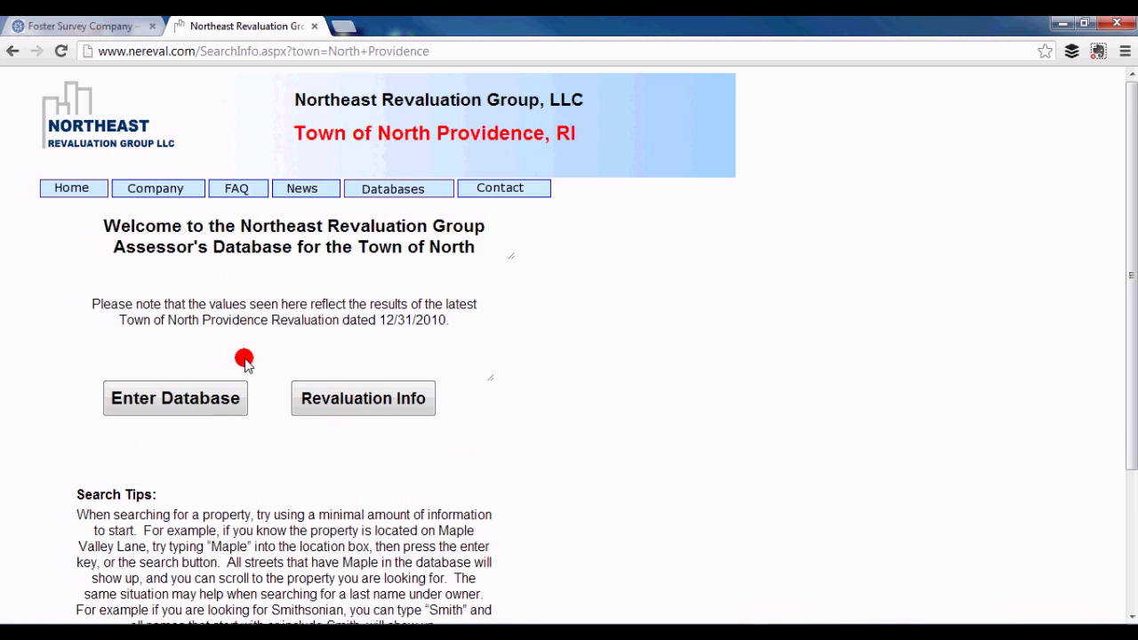
click(208, 394)
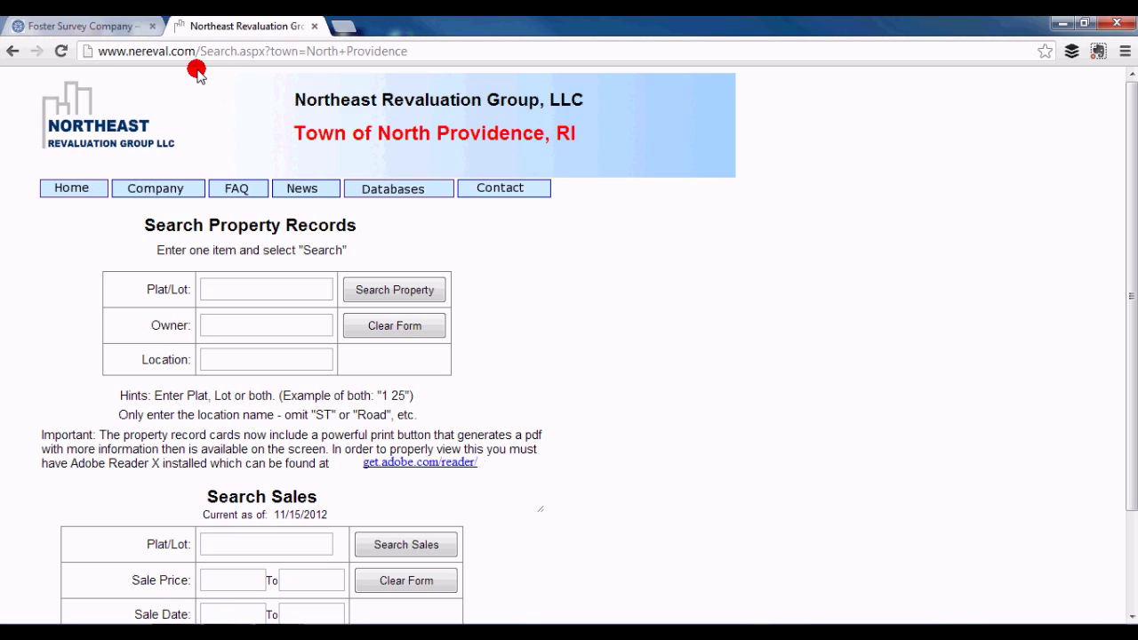
Step: Search North Providence properties by the partial owner name 'ri'
click(290, 319)
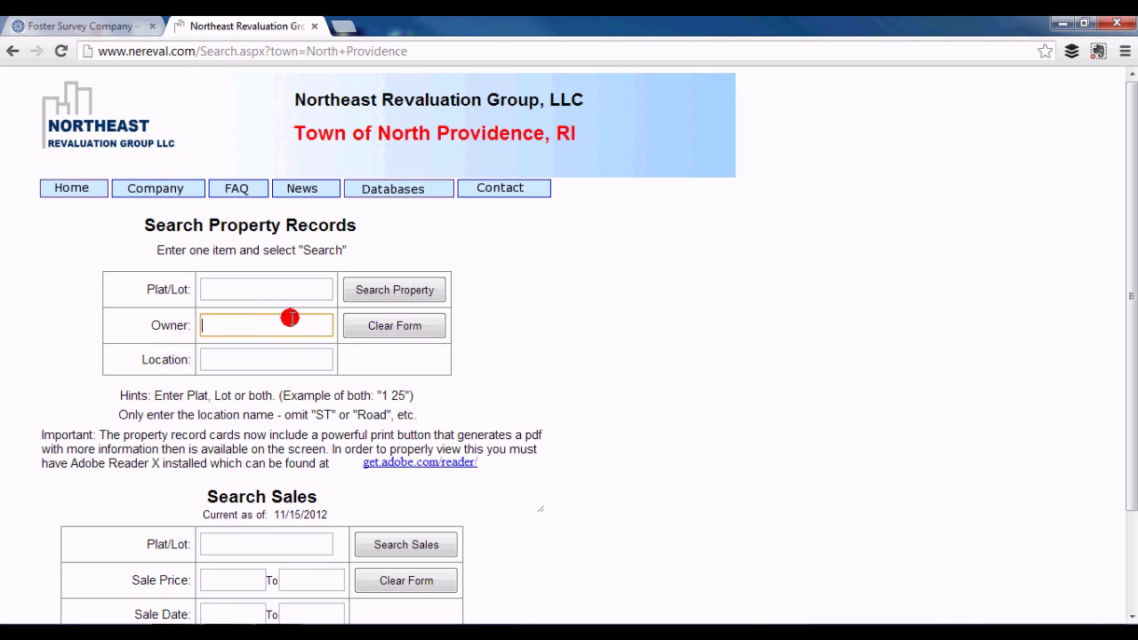
text(ri)
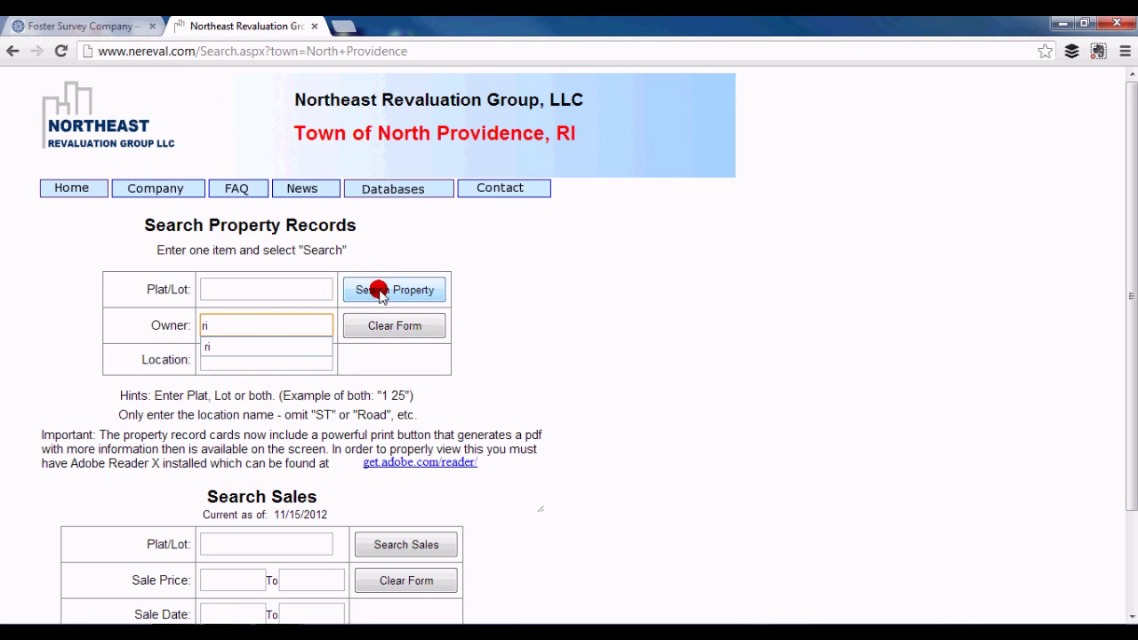
click(378, 292)
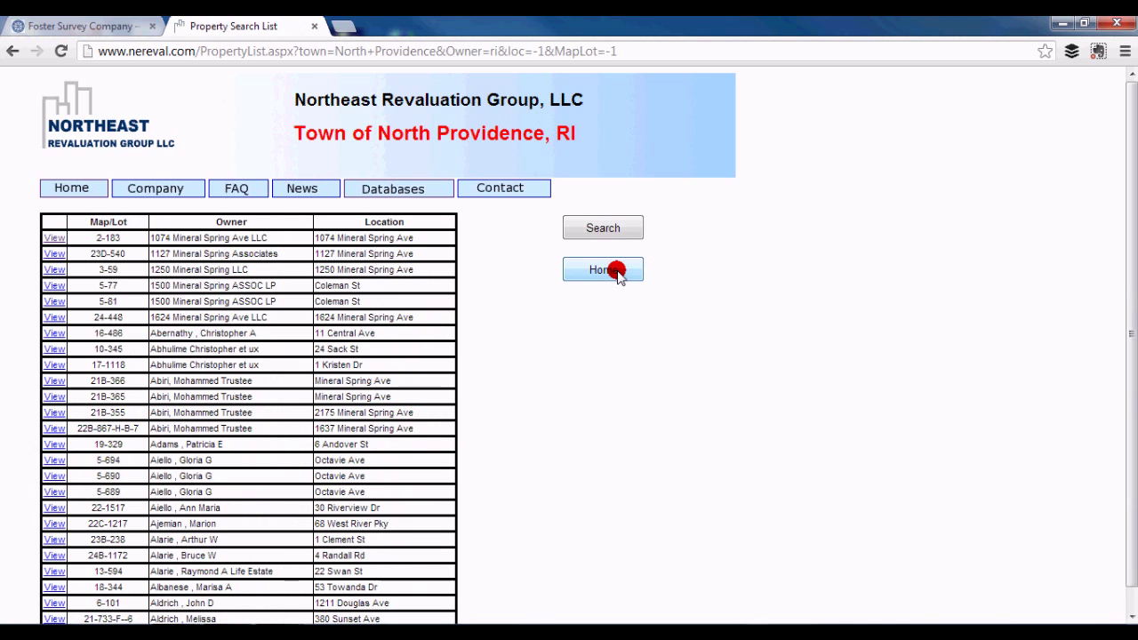
click(52, 239)
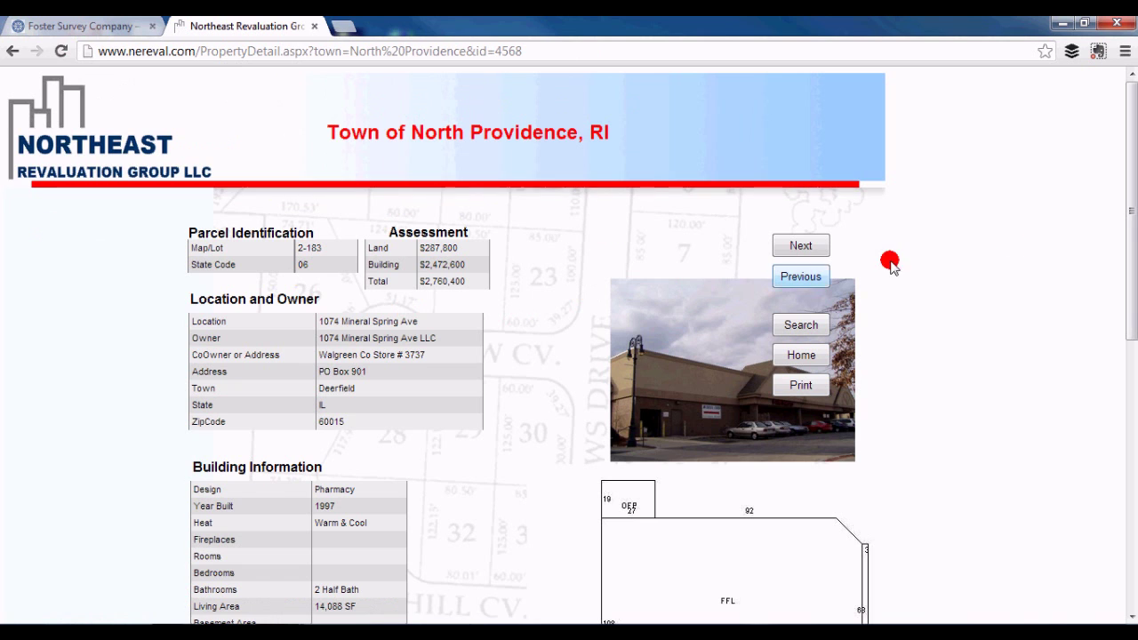
mouse_move(1125, 176)
mouse_down()
mouse_move(1131, 449)
mouse_move(1134, 168)
mouse_up()
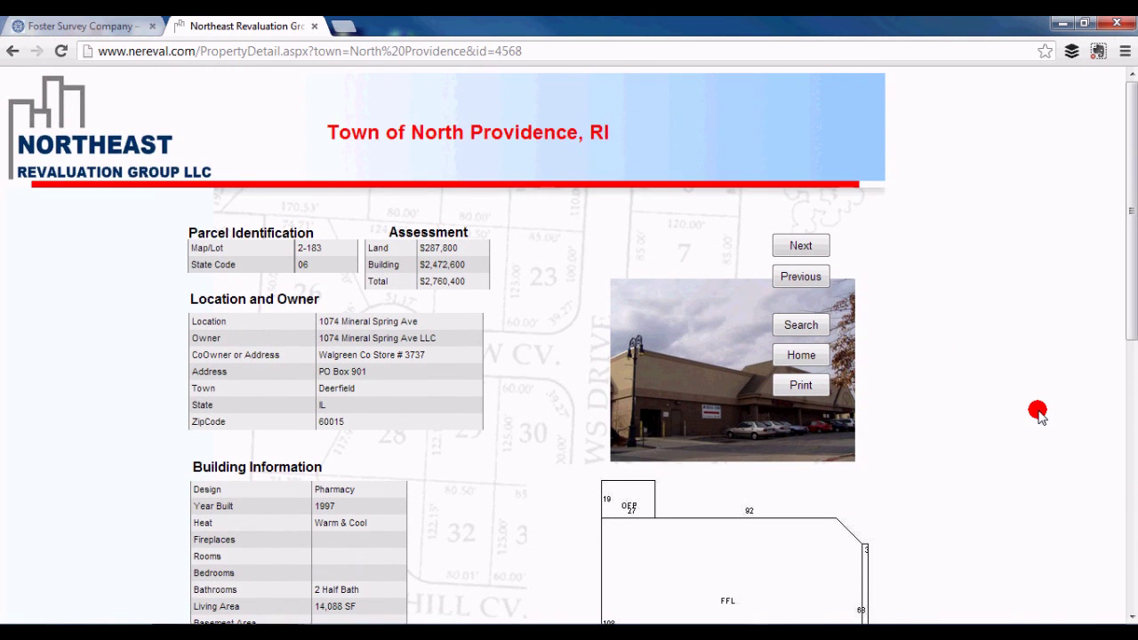
click(800, 385)
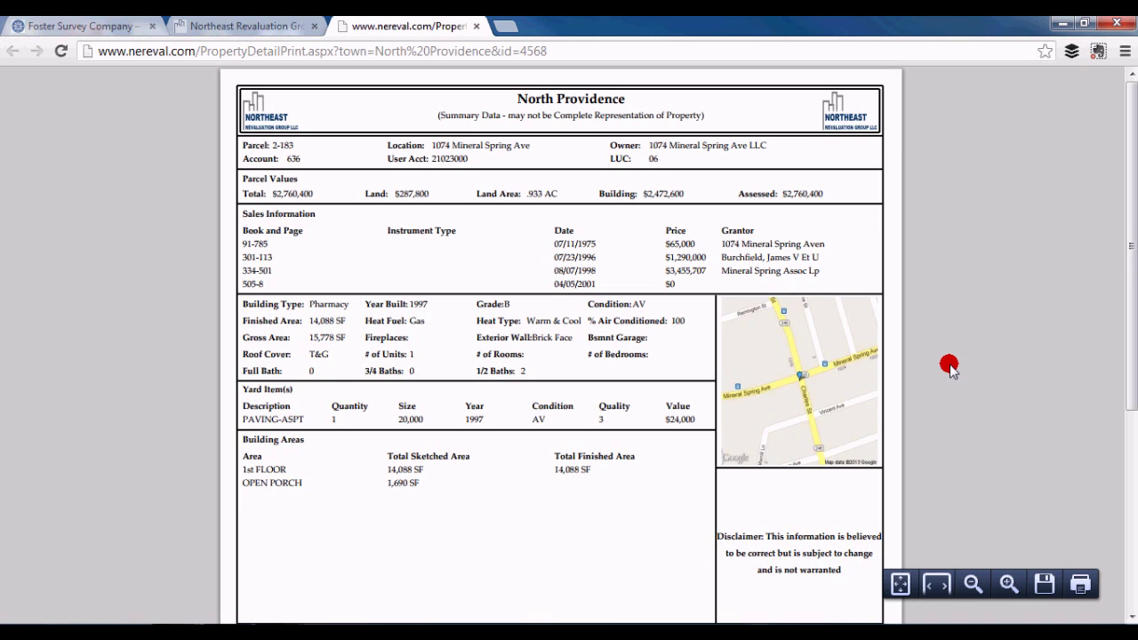
Step: Close the printable property card and dismiss the page's context menu without printing
click(476, 26)
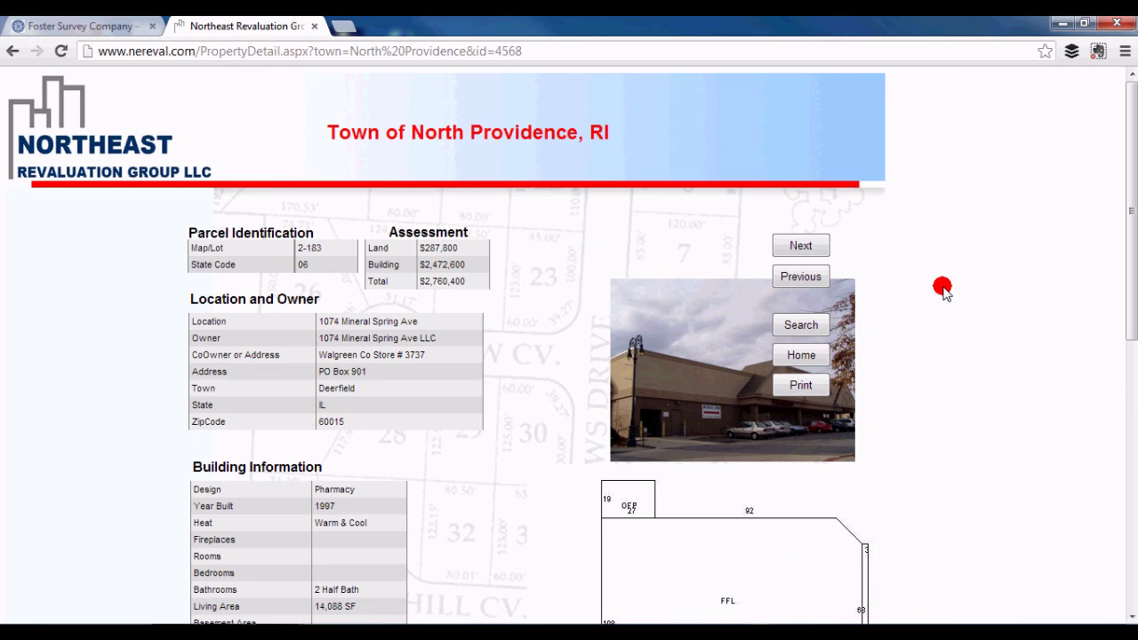
right_click(942, 289)
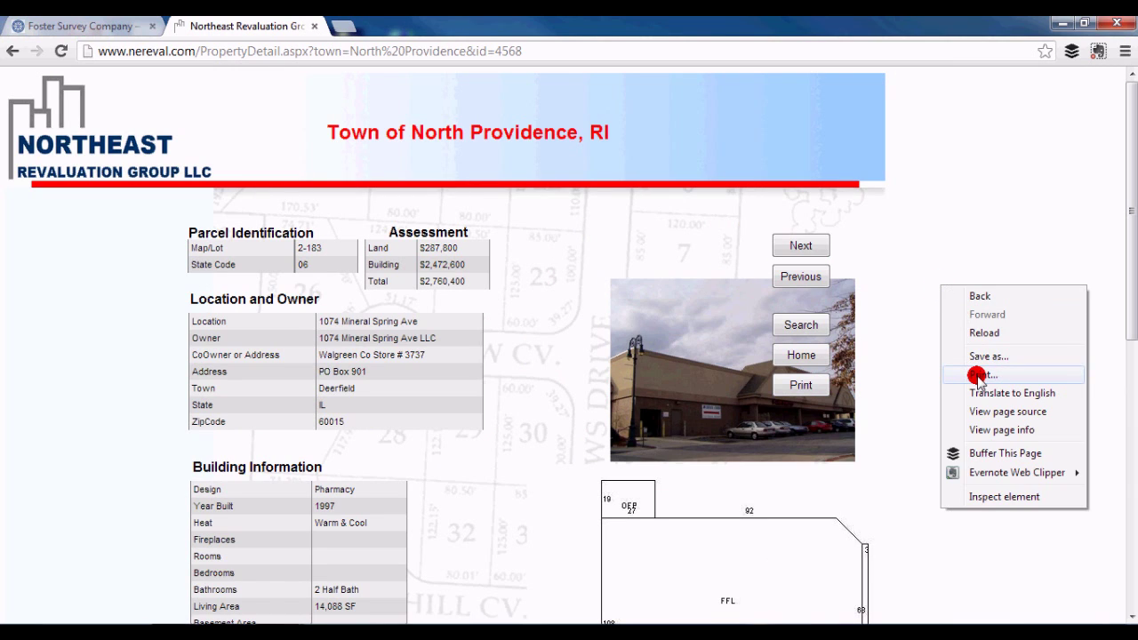
click(977, 218)
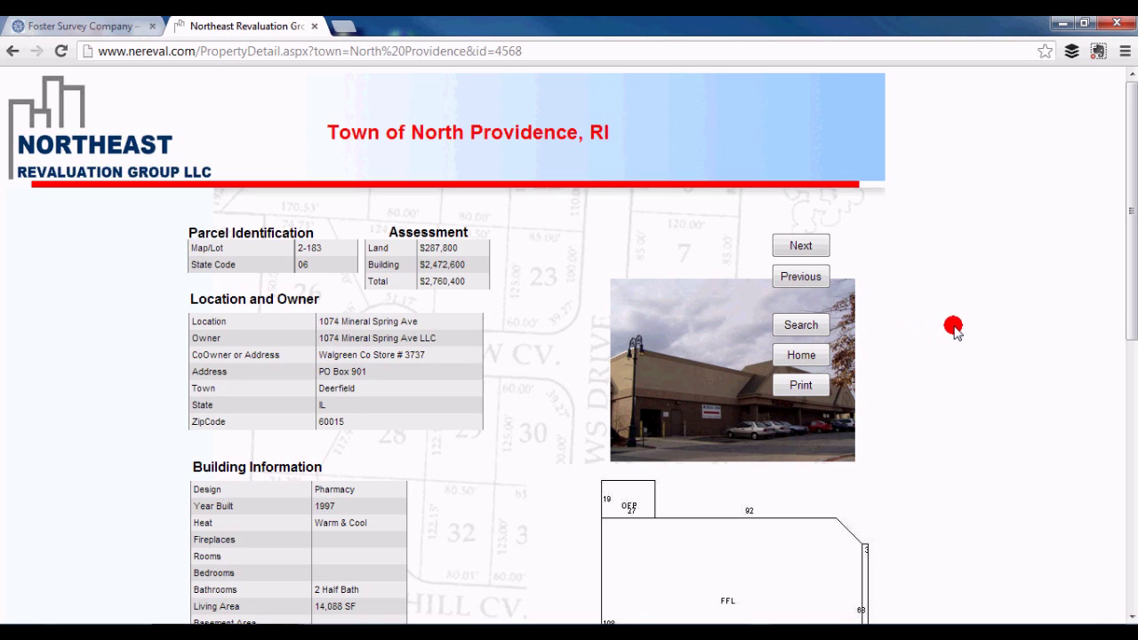
Step: Reopen the printable card, close it, then close the Northeast Revaluation Group tab
click(801, 386)
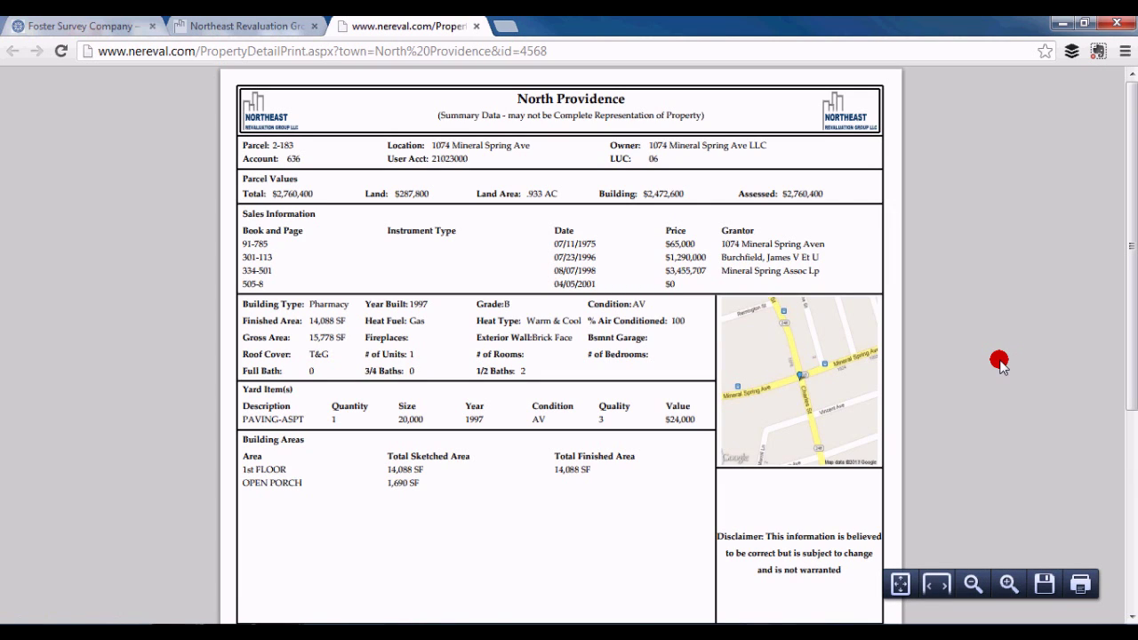
click(476, 26)
click(314, 26)
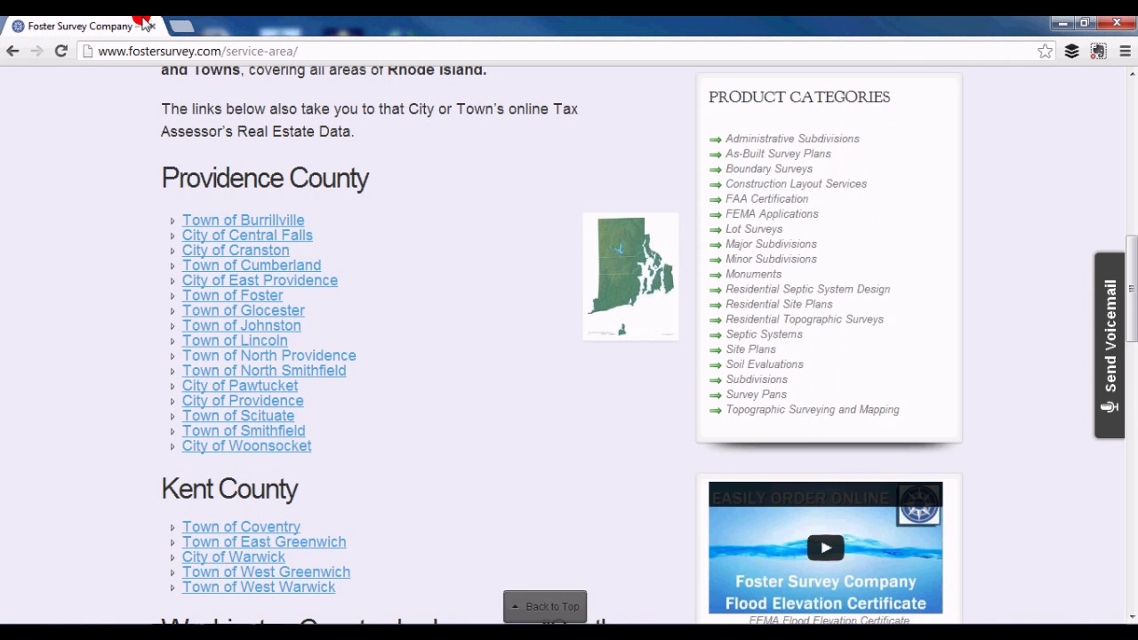
click(1038, 387)
drag(1131, 282, 1103, 119)
click(1015, 237)
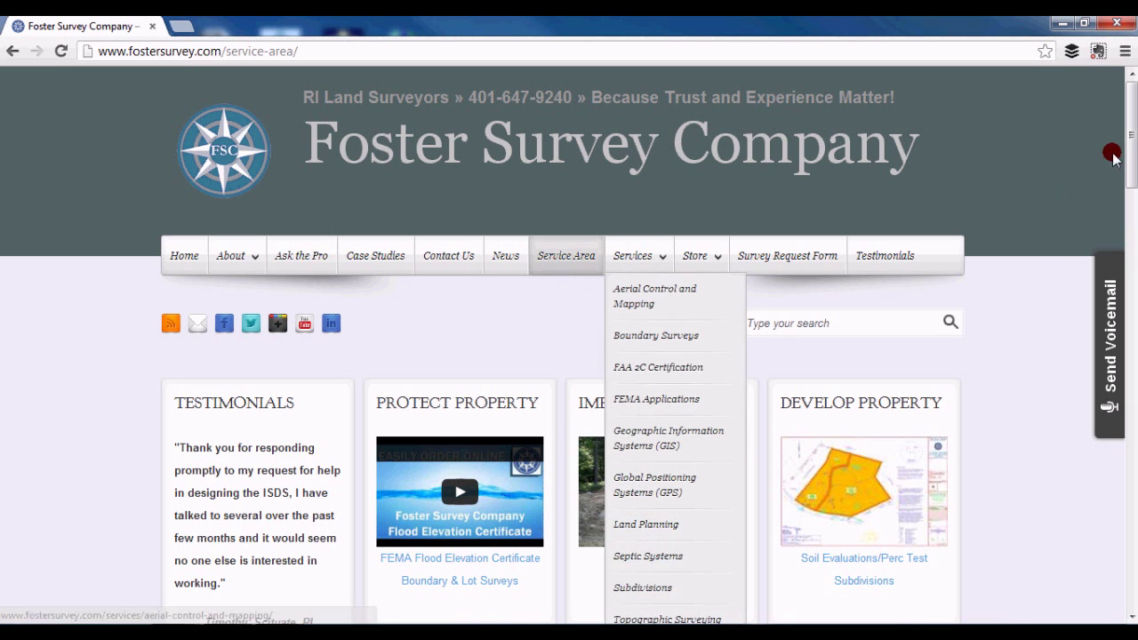
drag(1132, 136, 1132, 299)
scroll(570, 345, down, 5)
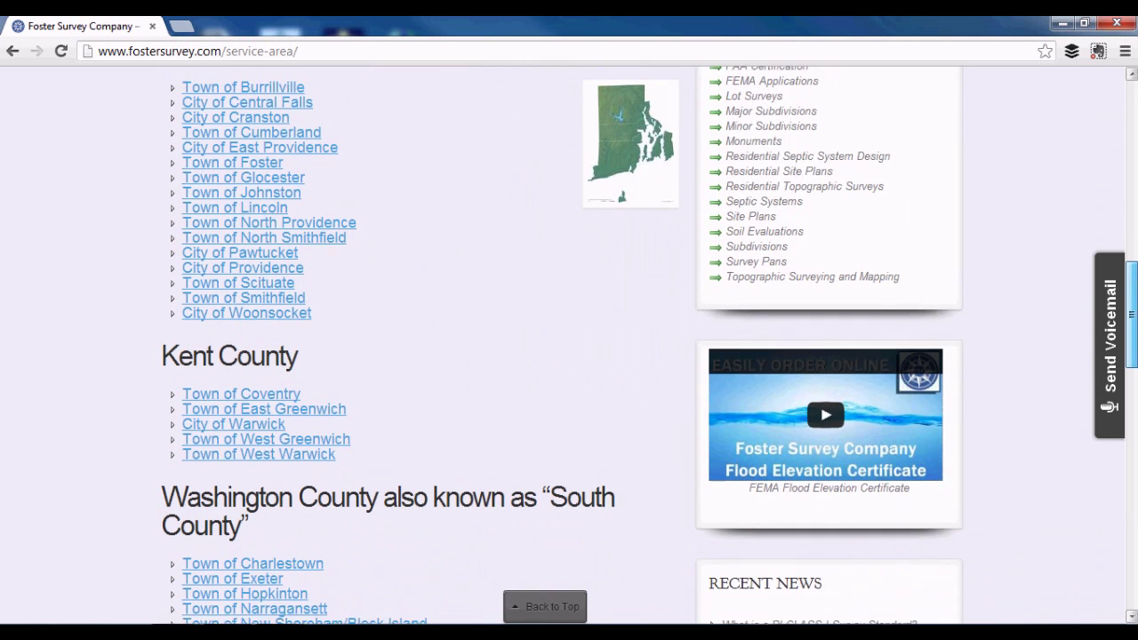
scroll(569, 345, down, 4)
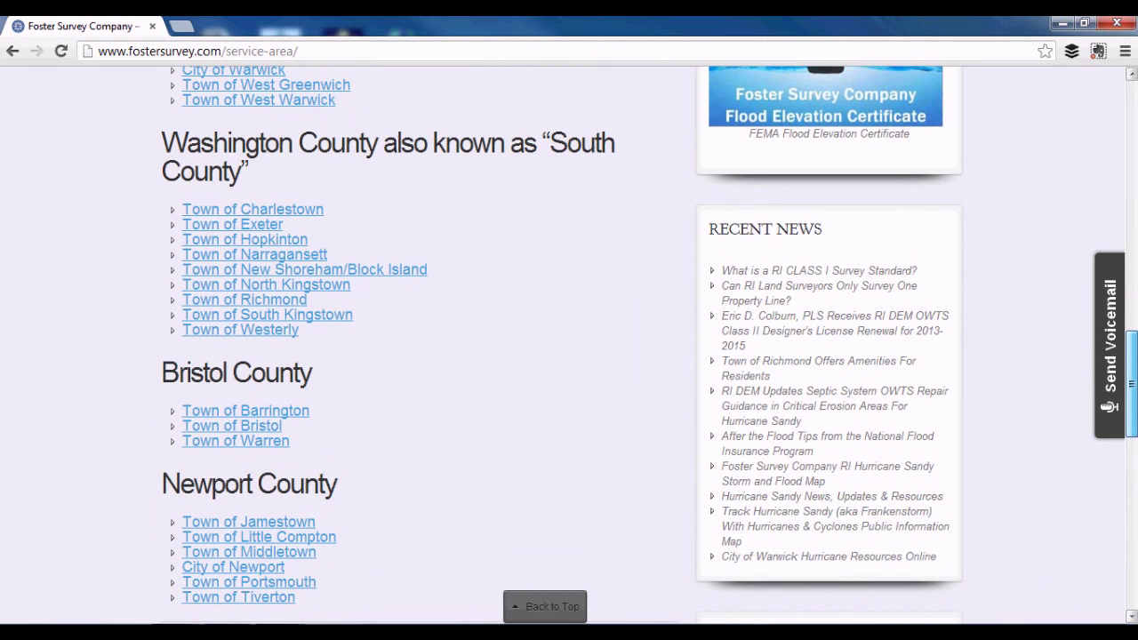
drag(1131, 385, 1109, 136)
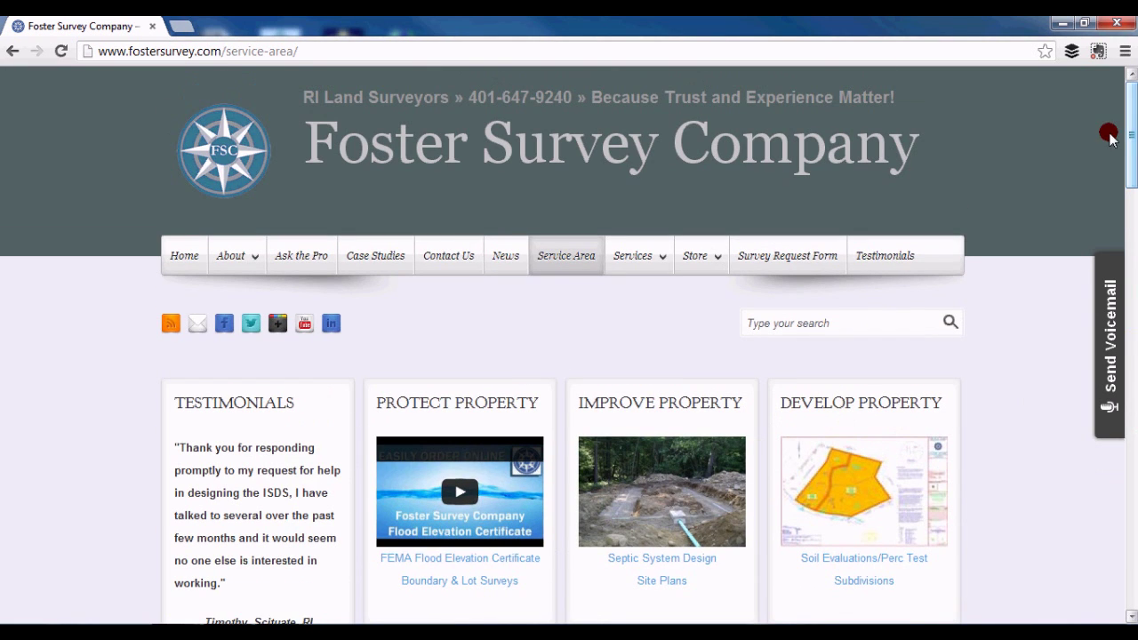